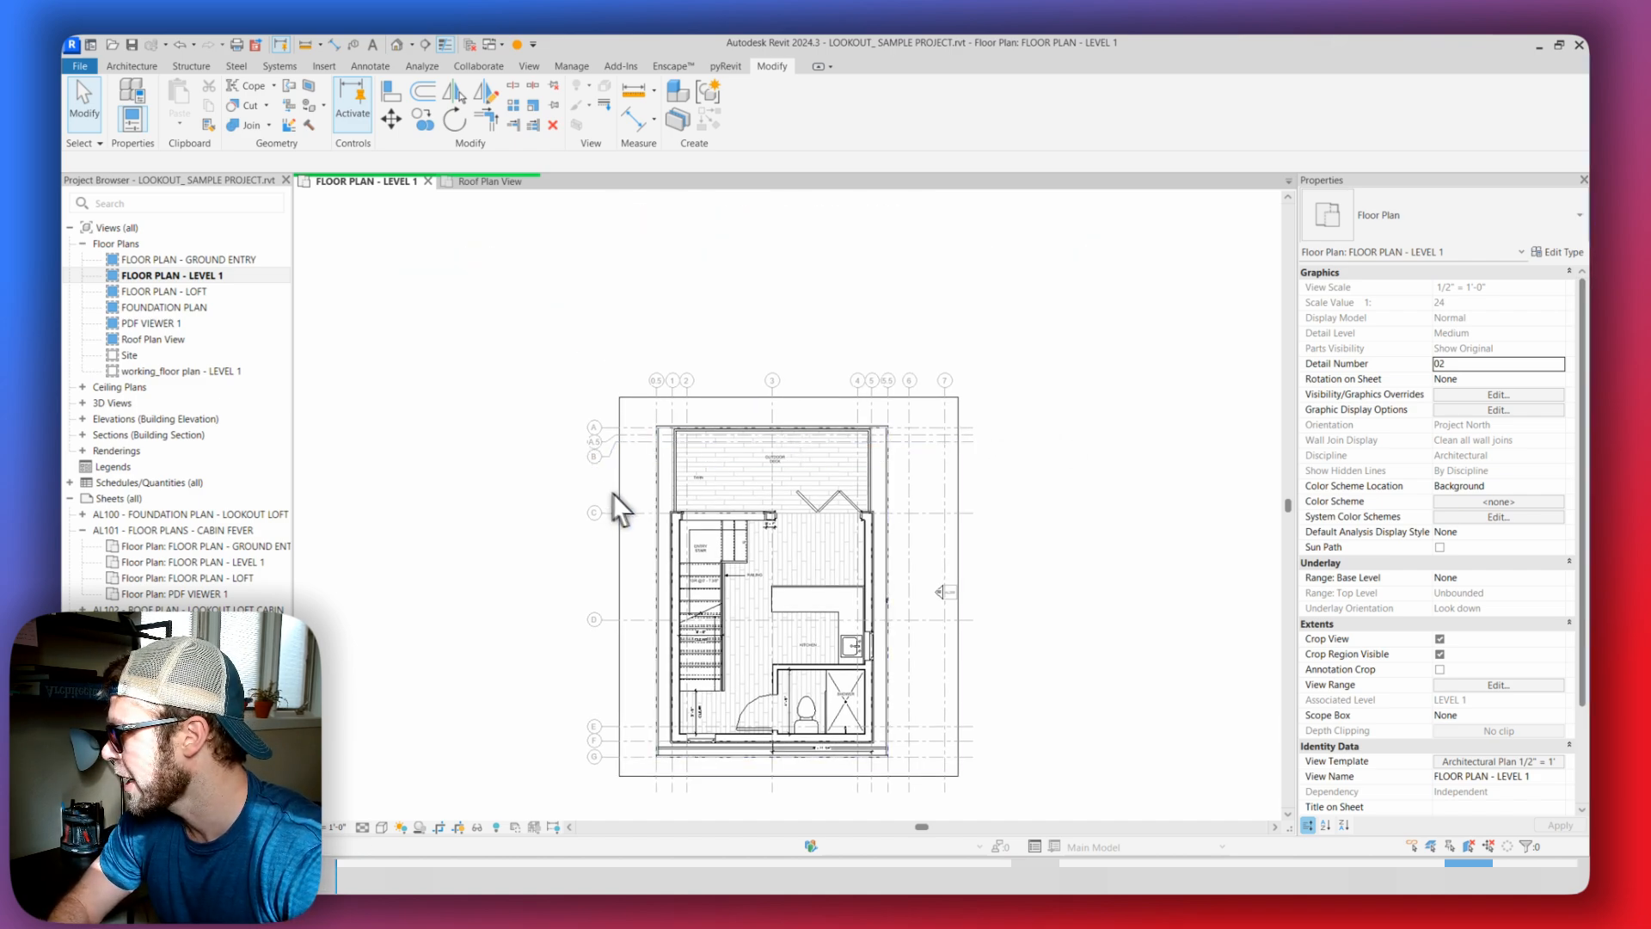
Compare the grid bubble placement in the Level 1 floor plan with that in the Roof Plan View
{"action": "scroll", "coordinate": [612, 493], "scroll_direction": "up", "scroll_amount": 5}
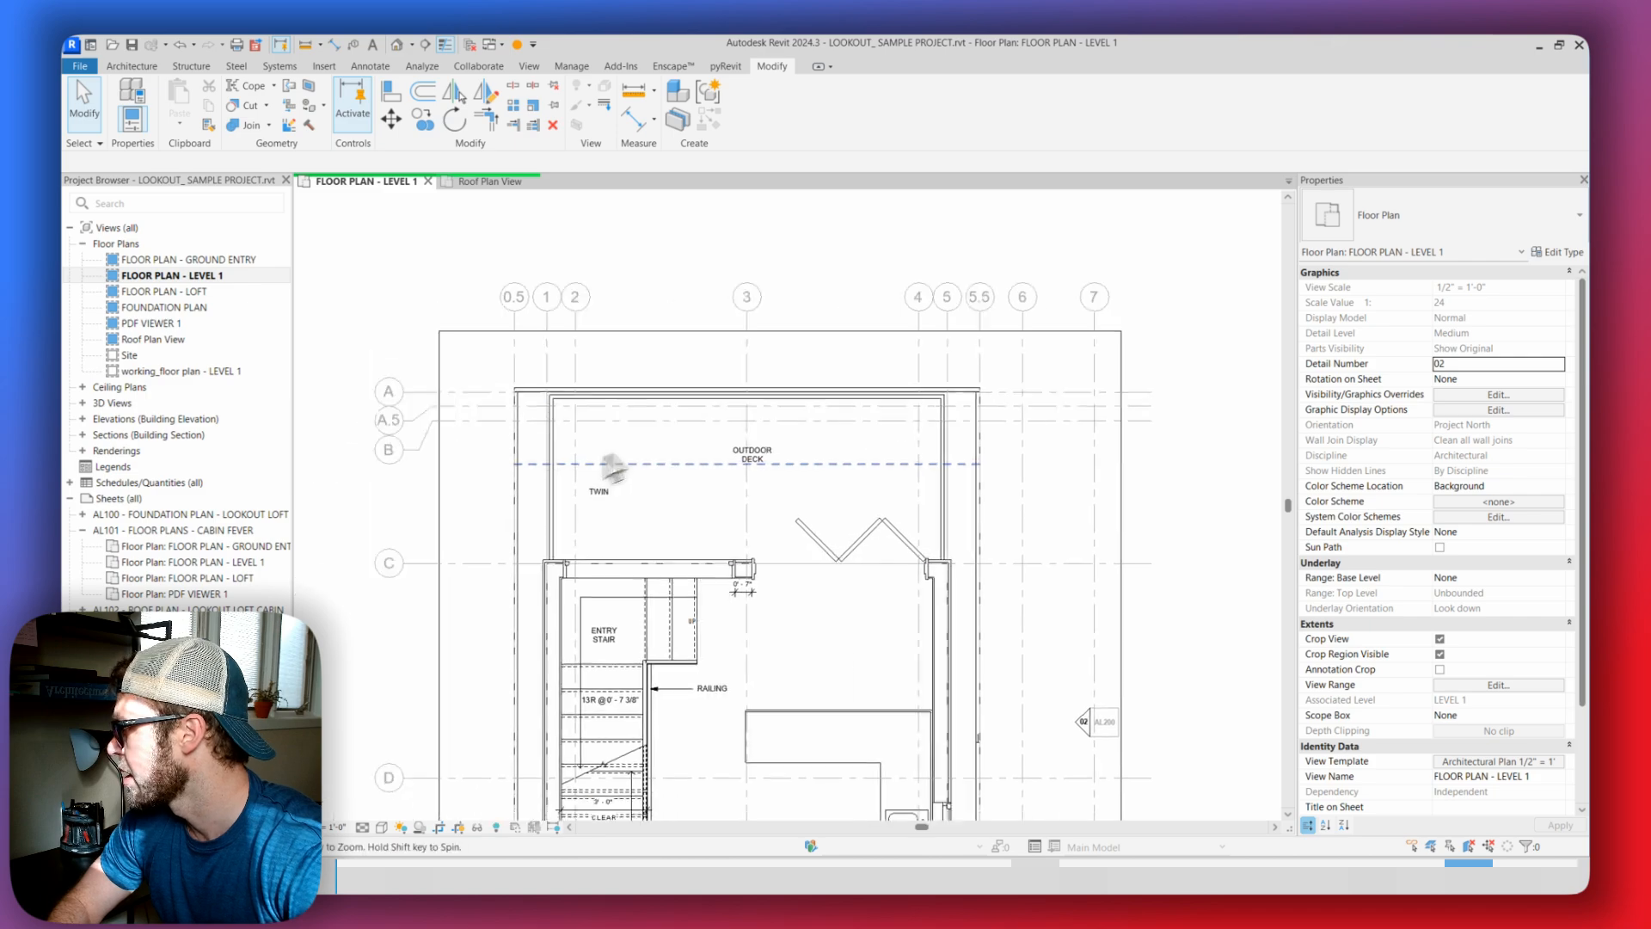
{"action": "mouse_move", "coordinate": [612, 467]}
{"action": "middle_mouse_down"}
{"action": "mouse_move", "coordinate": [705, 412]}
{"action": "mouse_move", "coordinate": [648, 500]}
{"action": "middle_mouse_up"}
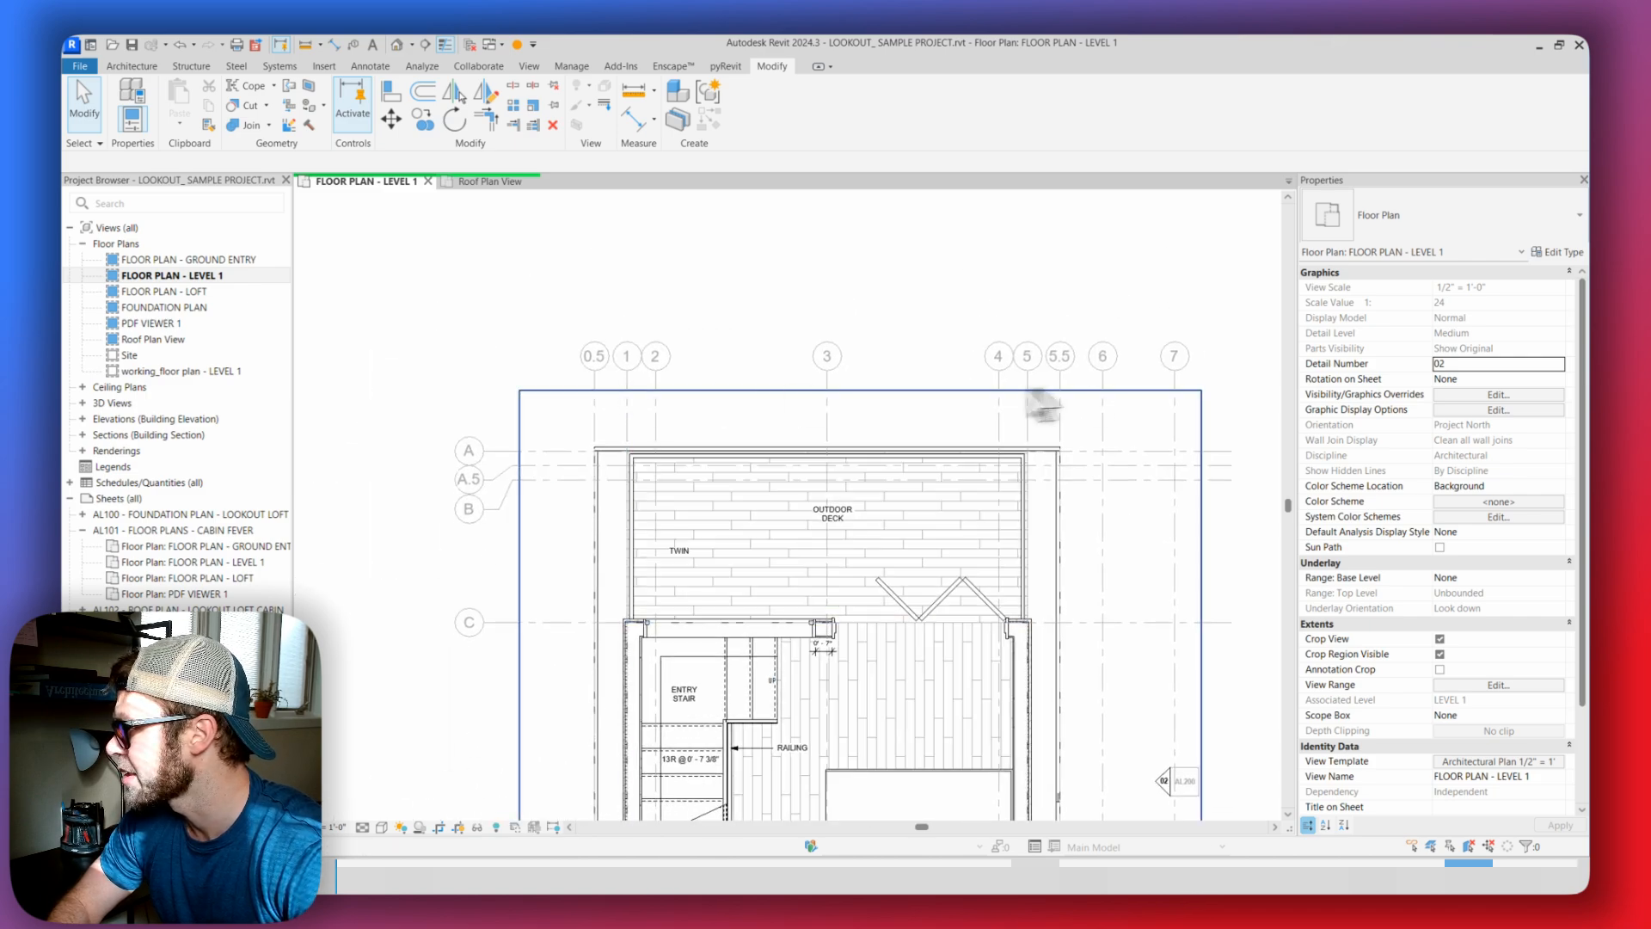
{"action": "scroll", "coordinate": [855, 482], "scroll_direction": "down", "scroll_amount": 4}
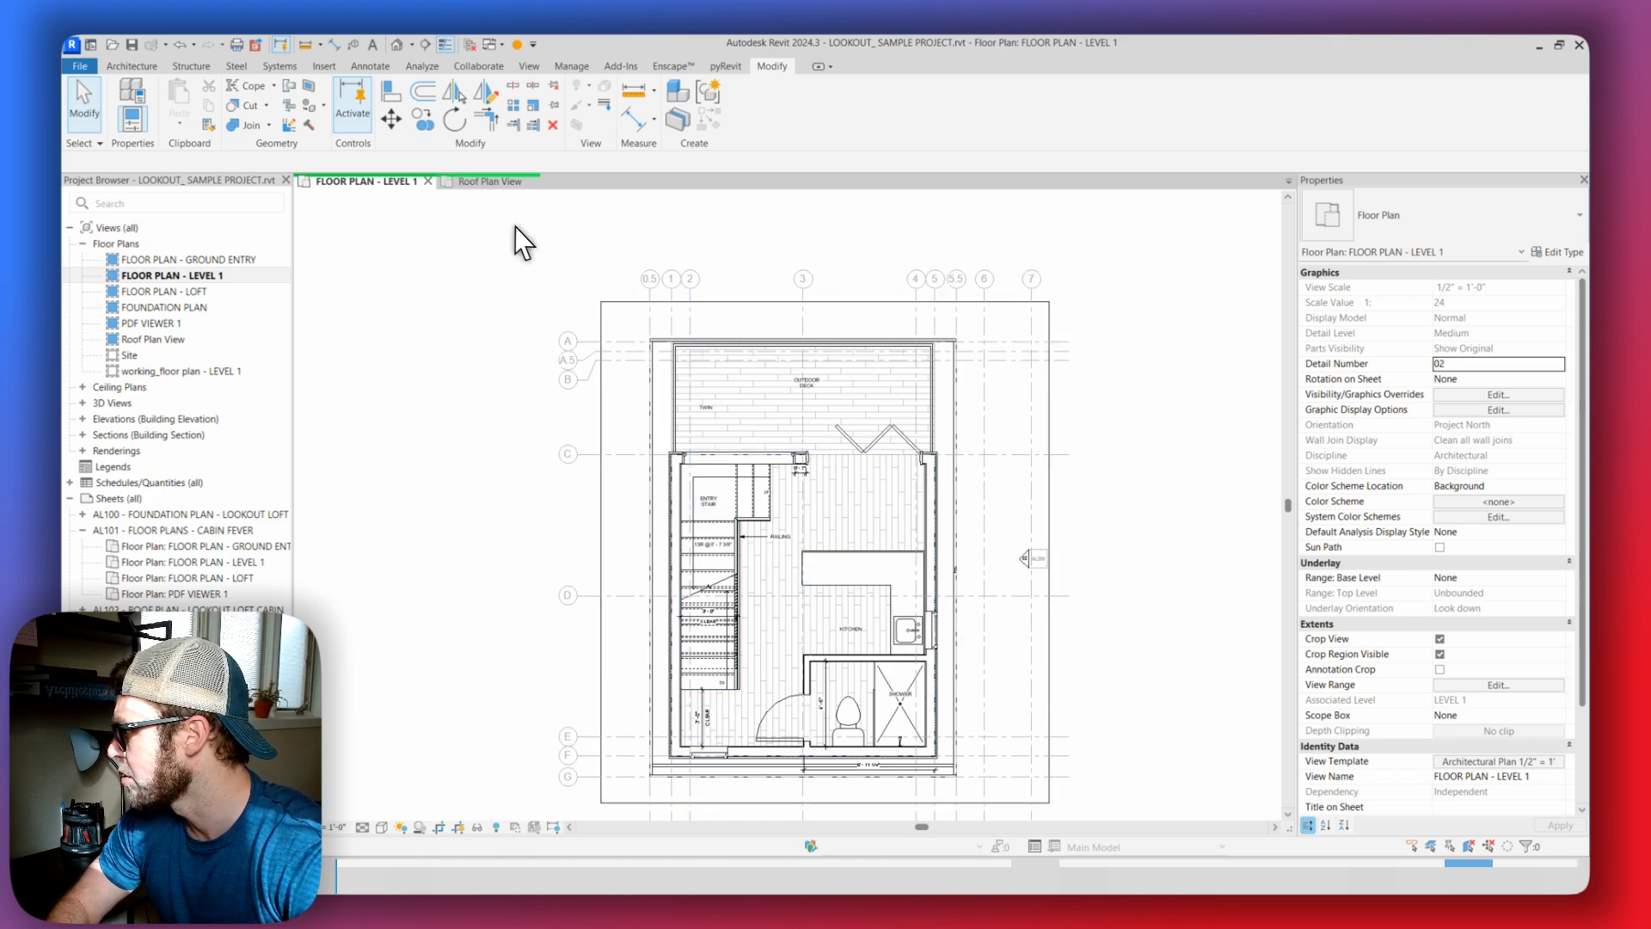
{"action": "left_click_drag", "start_coordinate": [515, 226], "coordinate": [474, 333]}
{"action": "left_click", "coordinate": [496, 182]}
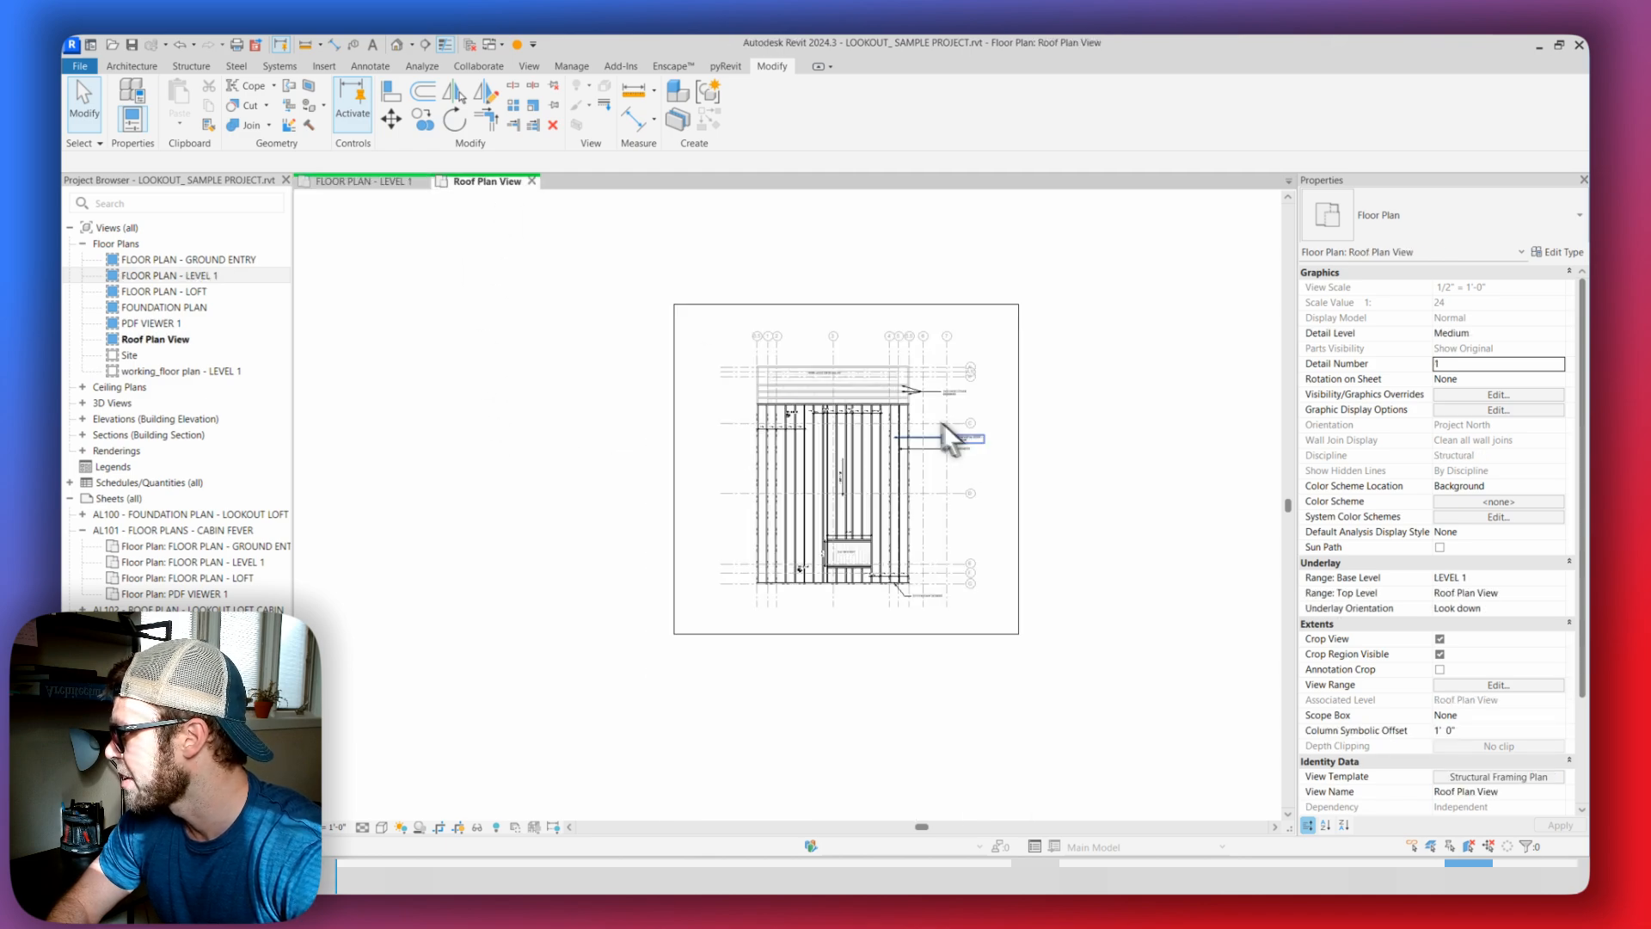
{"action": "scroll", "coordinate": [942, 423], "scroll_direction": "up", "scroll_amount": 2}
{"action": "middle_click_drag", "start_coordinate": [926, 422], "coordinate": [919, 403]}
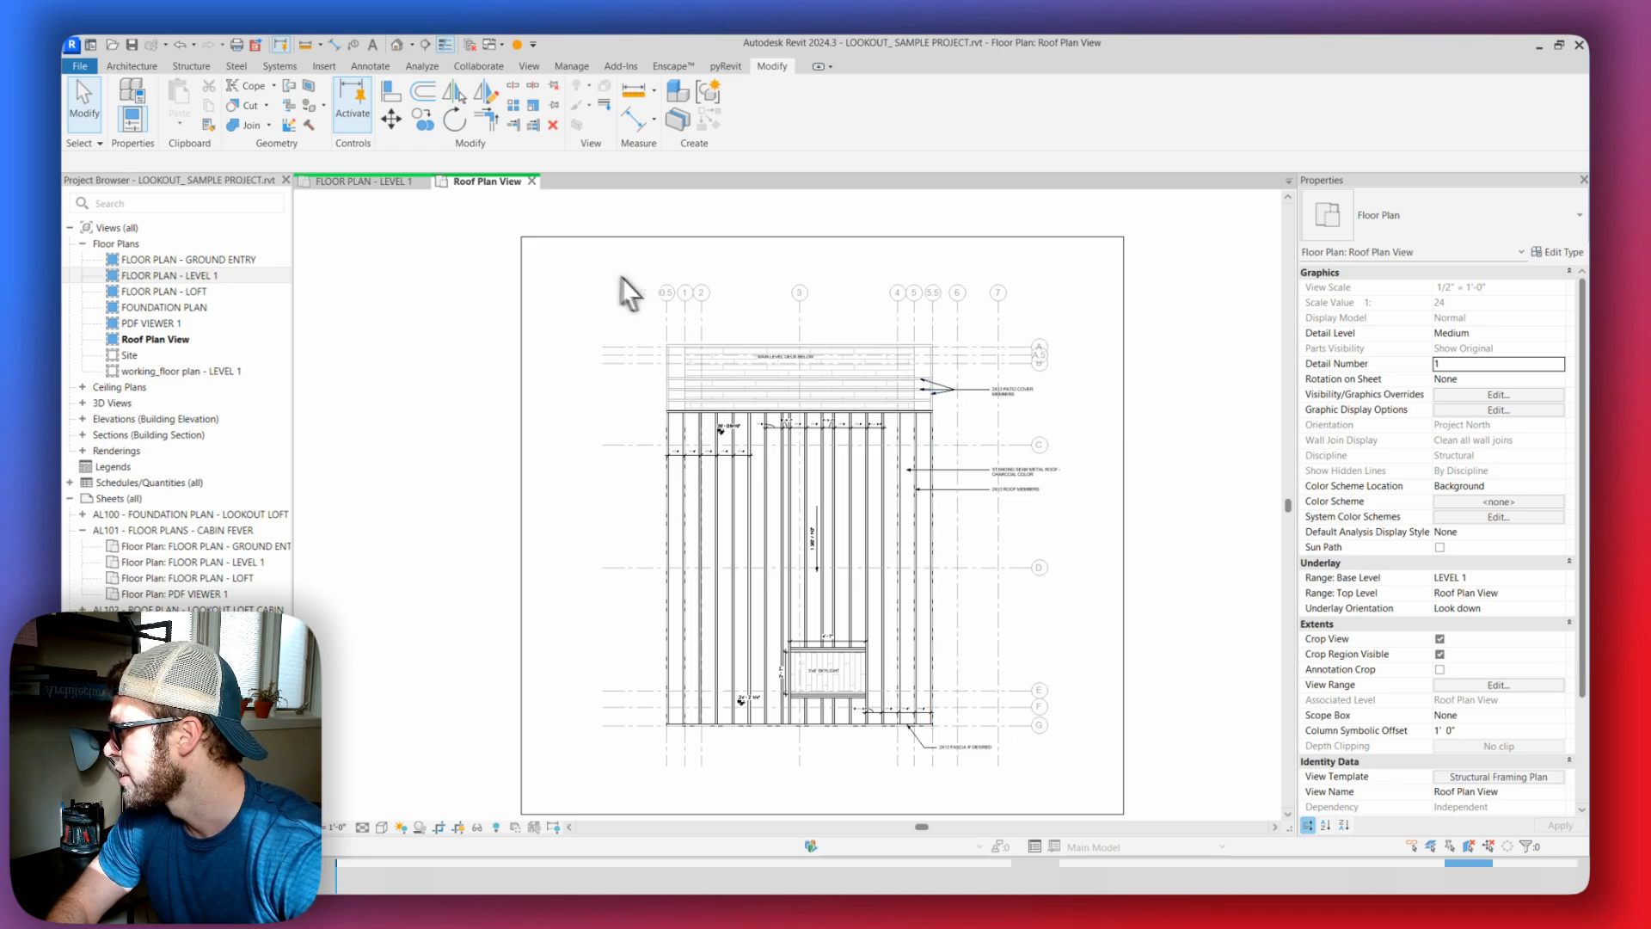
{"action": "left_click_drag", "start_coordinate": [550, 256], "coordinate": [907, 270]}
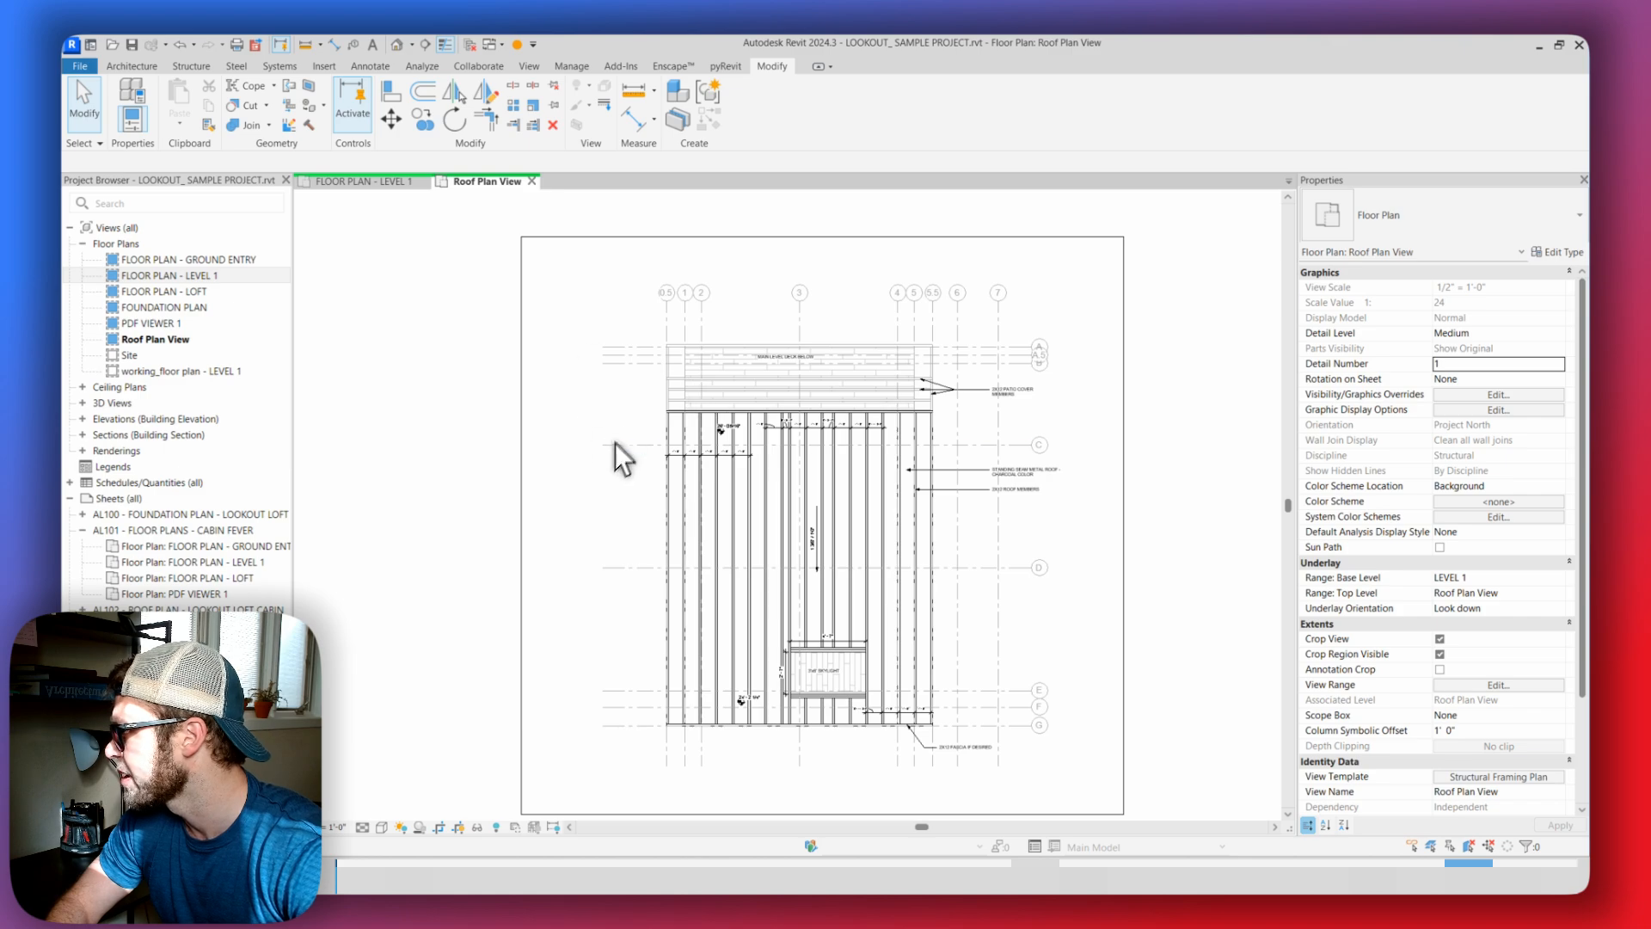
{"action": "left_click", "coordinate": [348, 182]}
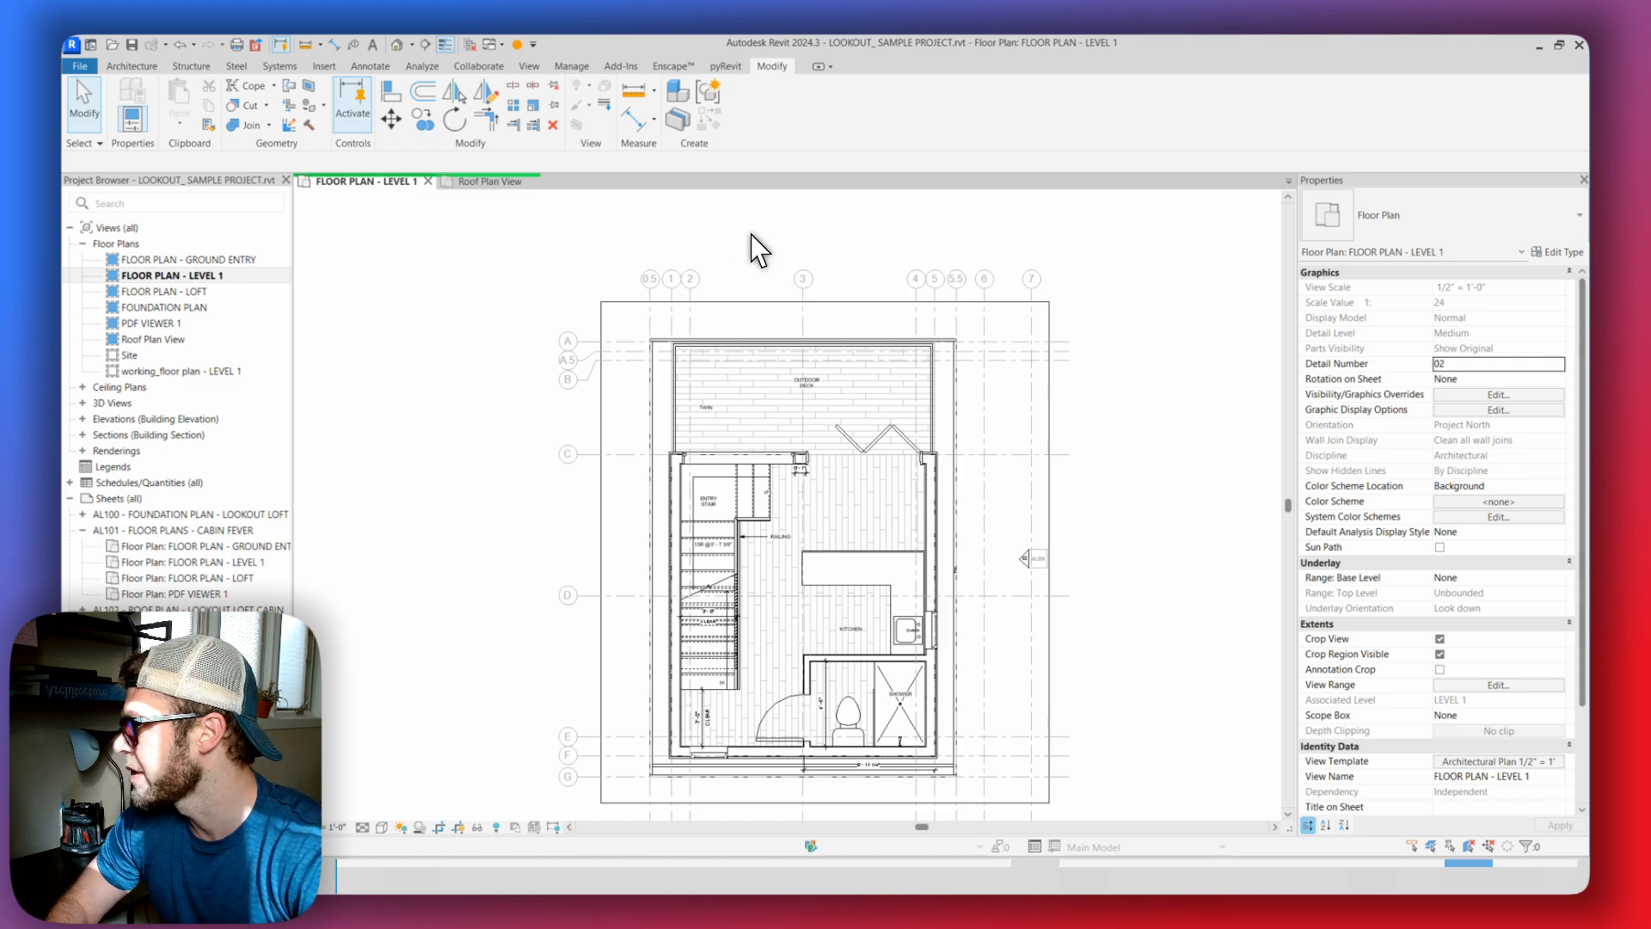
Select all grid instances in the Level 1 floor plan, check their Scope Box setting, and clear the selection
{"action": "left_click", "coordinate": [649, 331]}
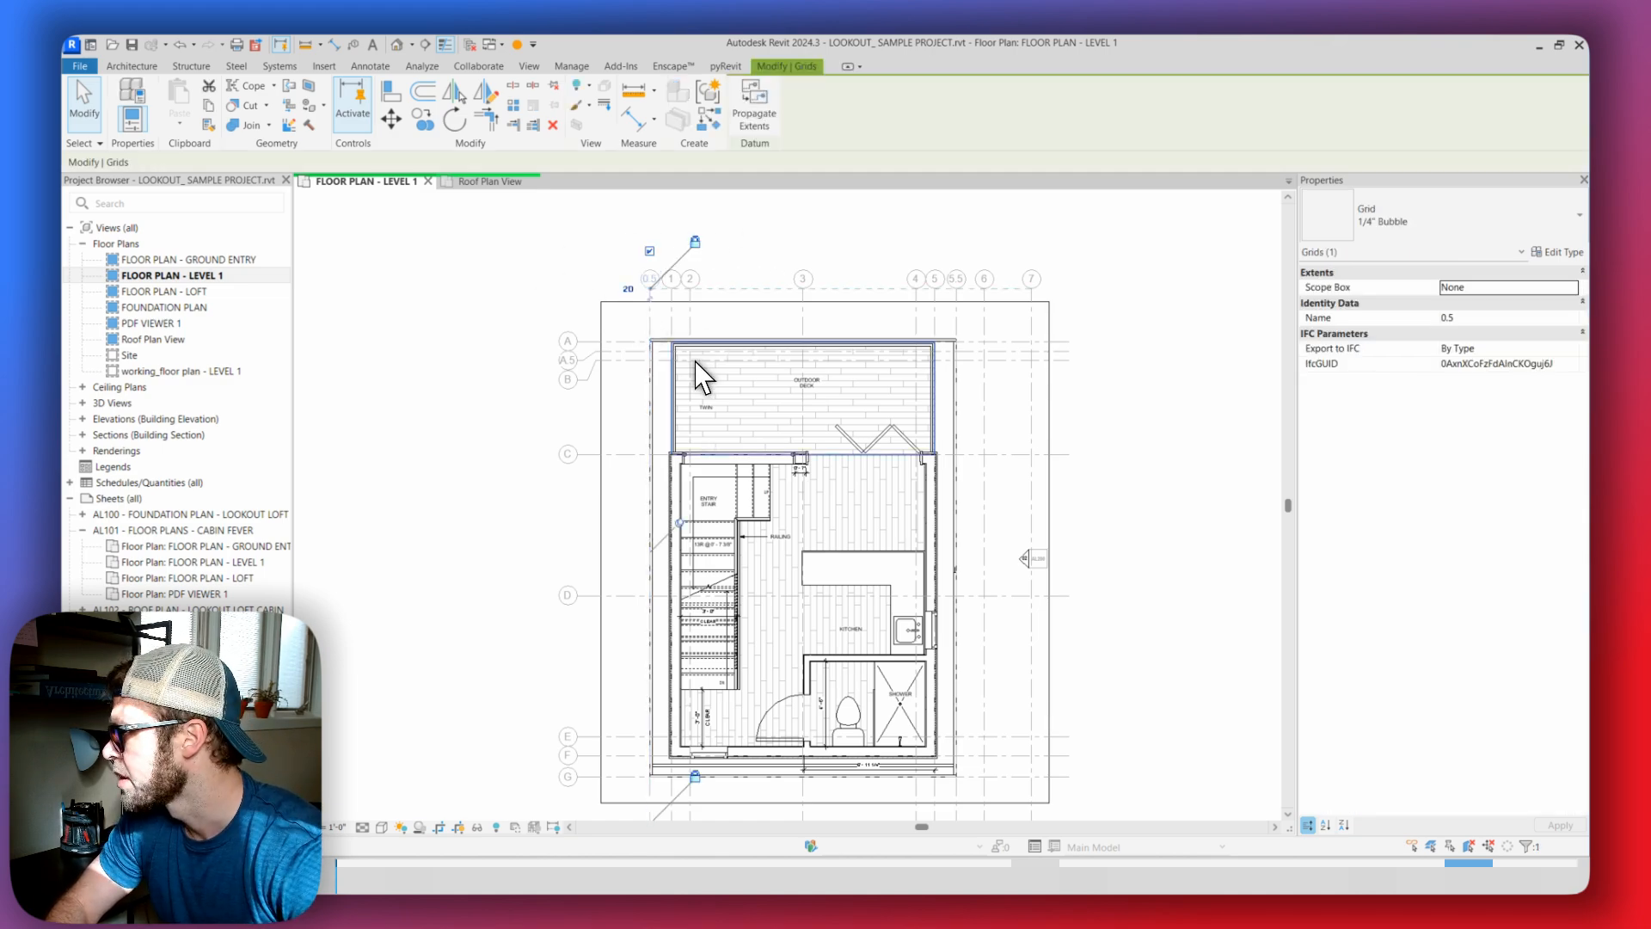
{"action": "key", "text": "s"}
{"action": "key", "text": "a"}
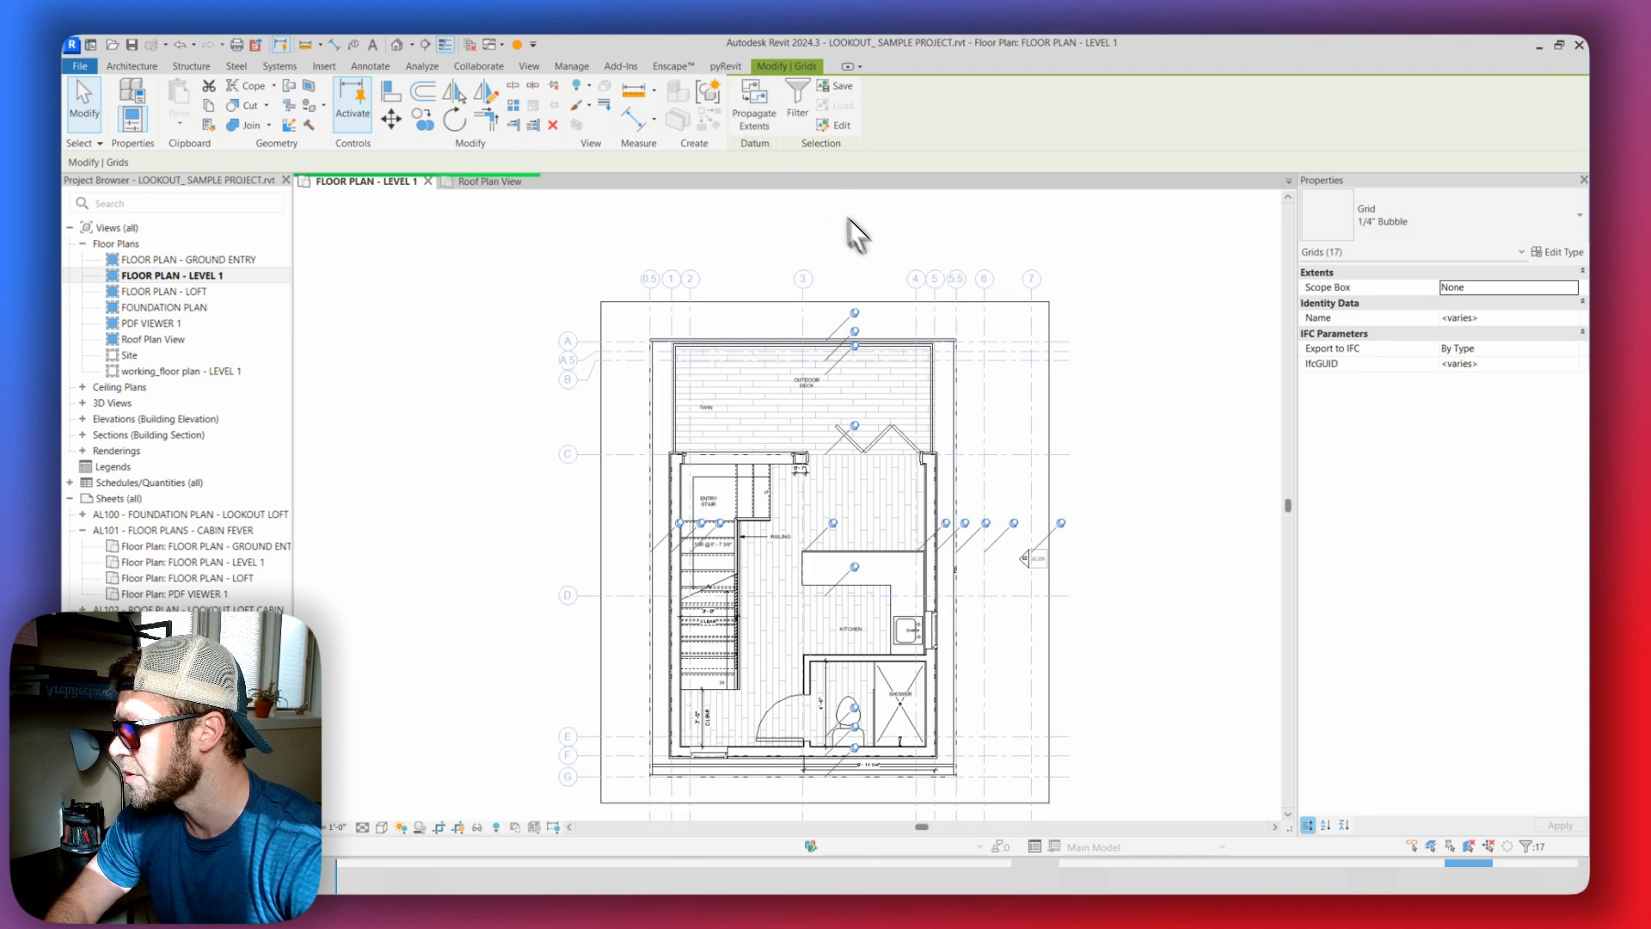
{"action": "left_click", "coordinate": [1113, 283]}
{"action": "left_click", "coordinate": [989, 333]}
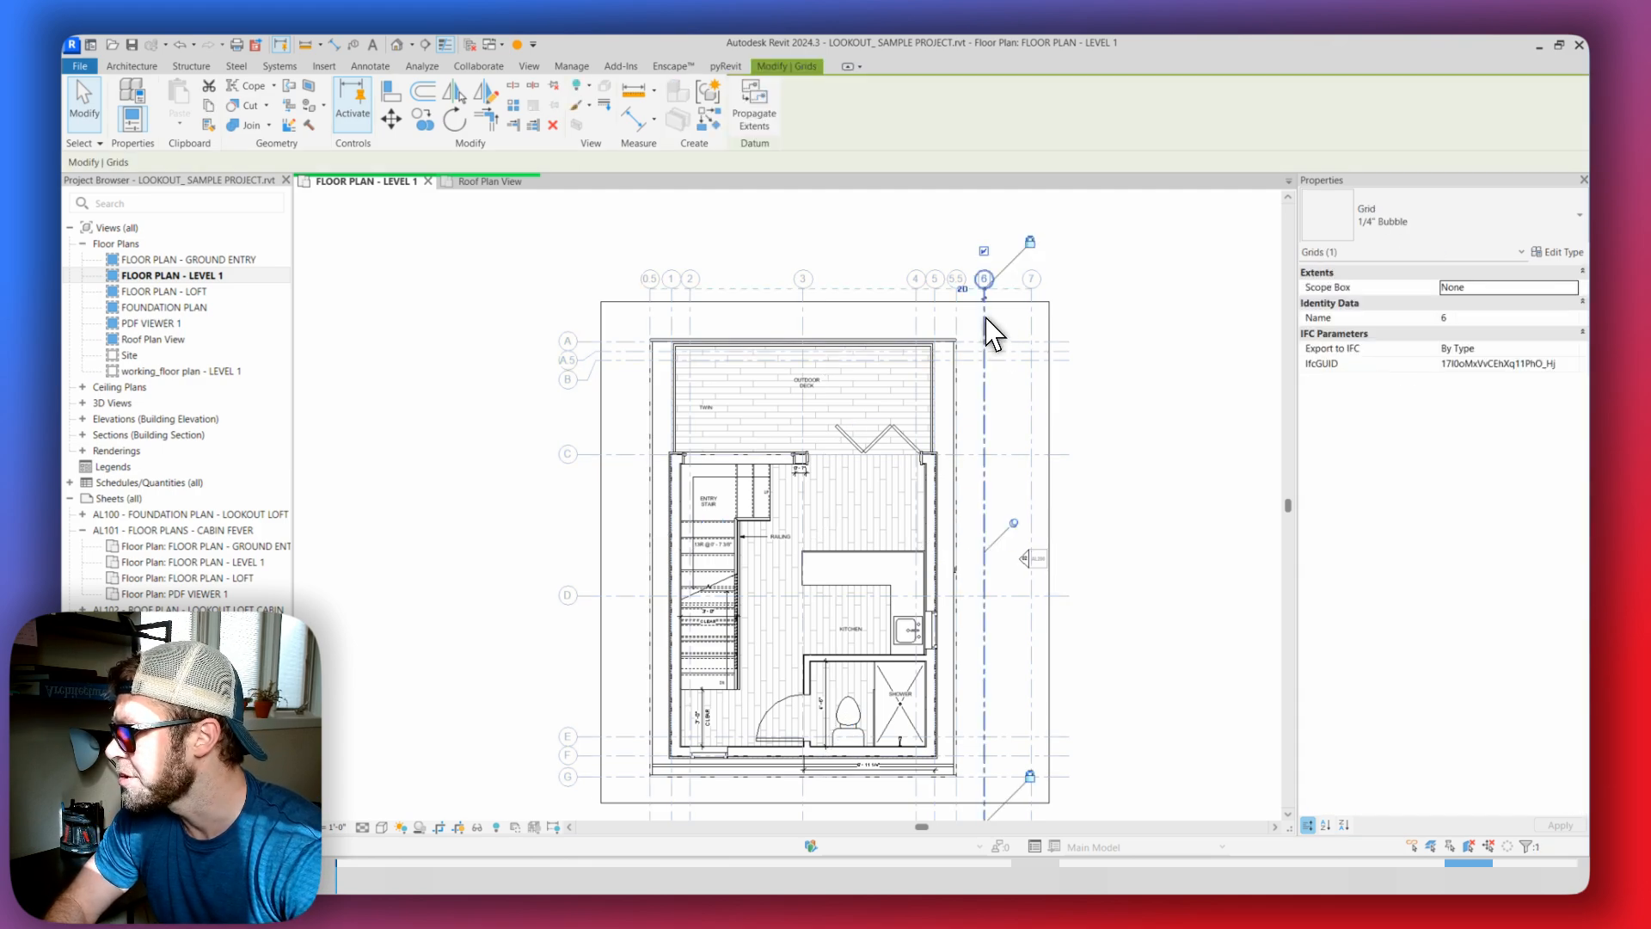
{"action": "key", "text": "s"}
{"action": "key", "text": "a"}
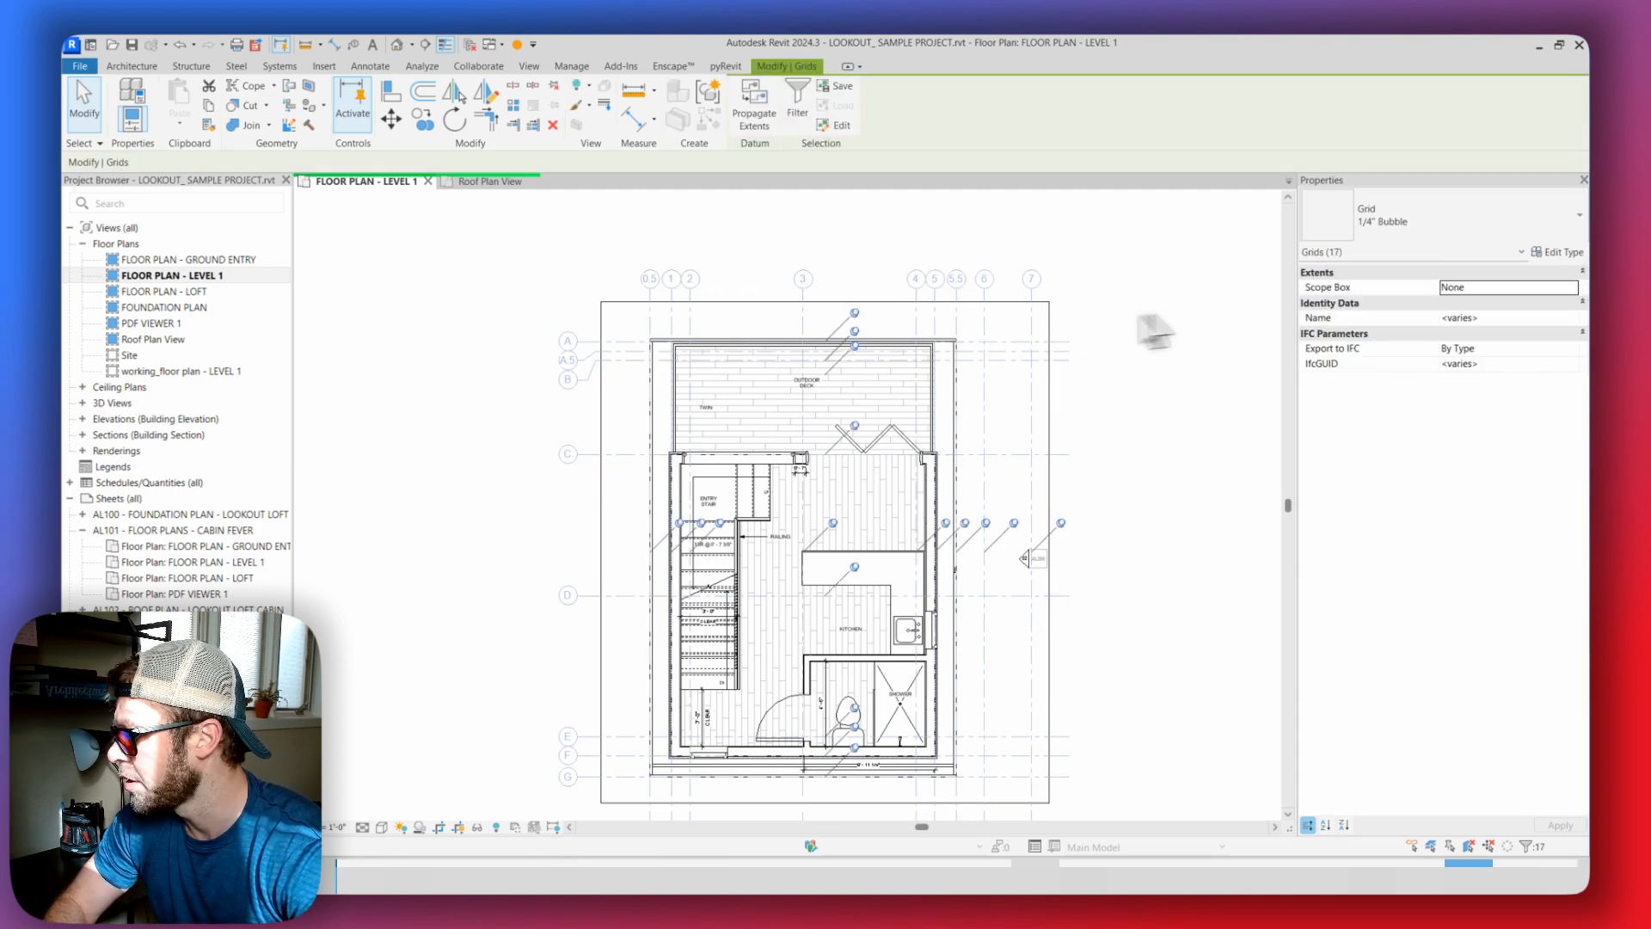
{"action": "left_click", "coordinate": [1569, 289]}
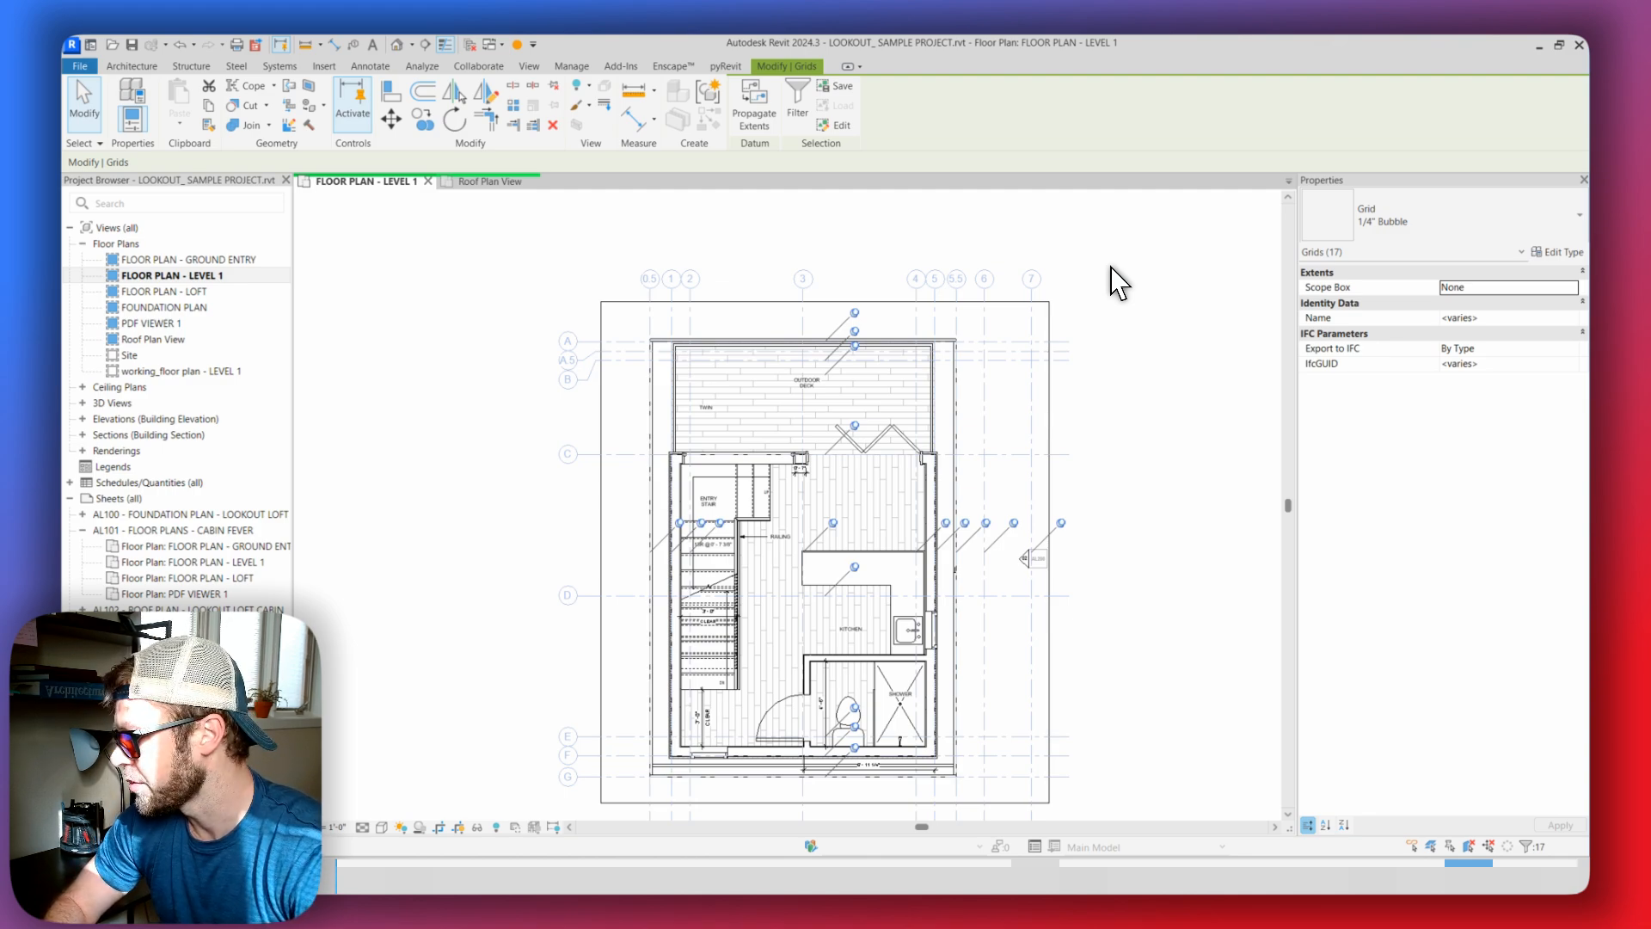
{"action": "left_click", "coordinate": [1168, 391]}
{"action": "scroll", "coordinate": [1170, 427], "scroll_direction": "up", "scroll_amount": 1}
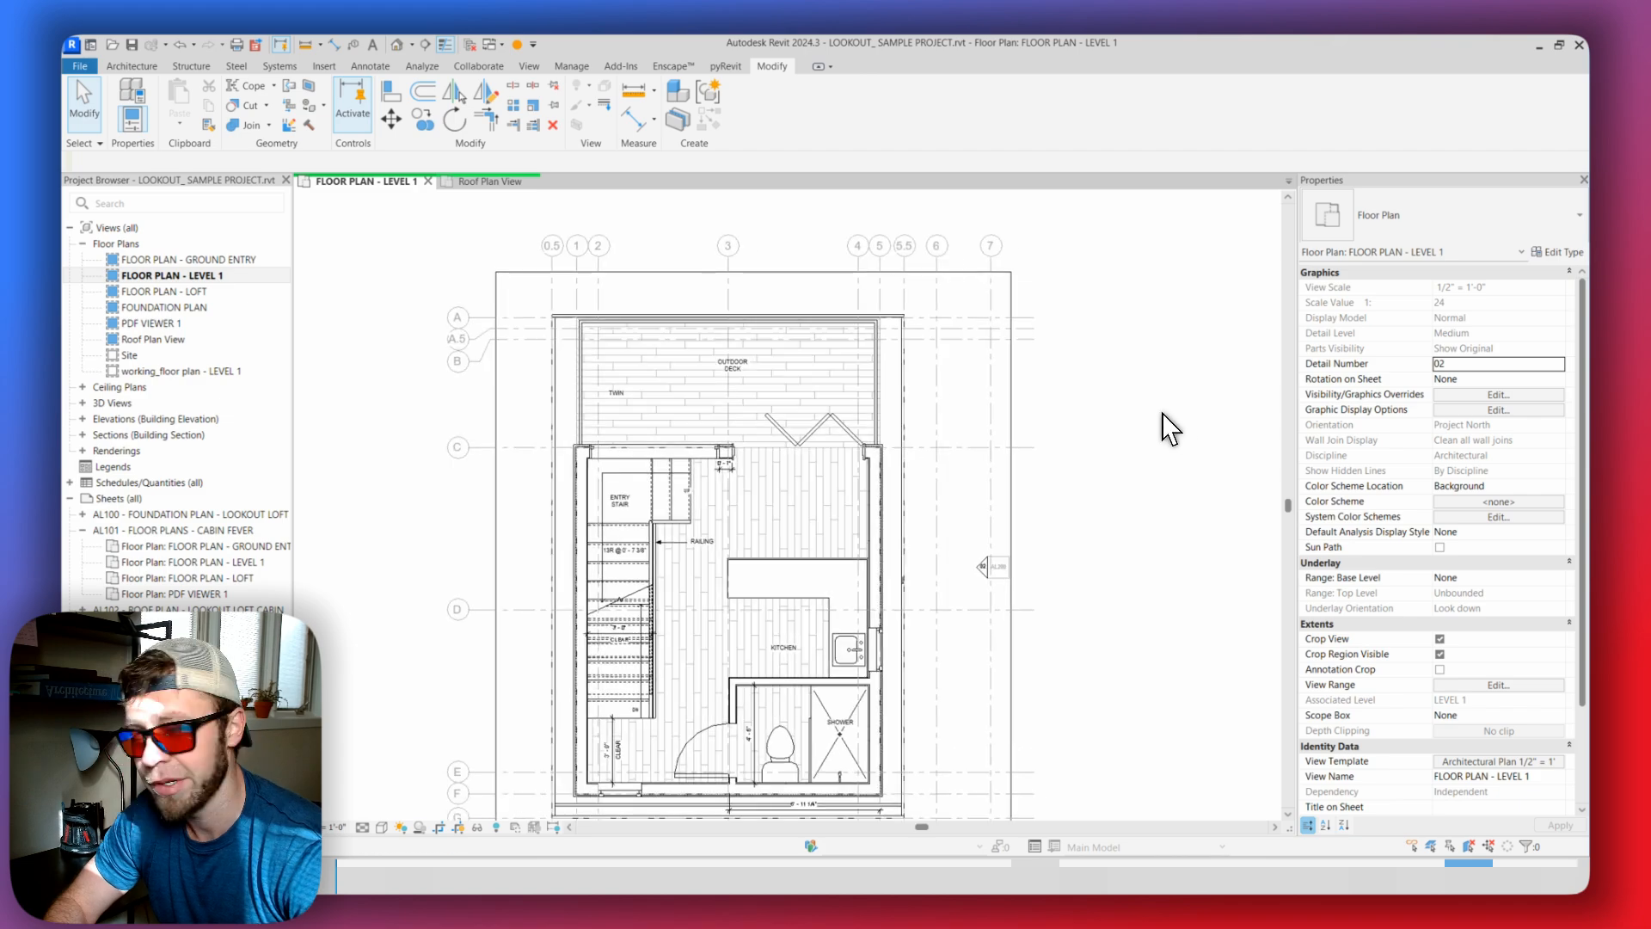
Turn off Crop View in both the Level 1 floor plan and the Roof Plan View
{"action": "left_click", "coordinate": [995, 303]}
{"action": "left_click", "coordinate": [1101, 270]}
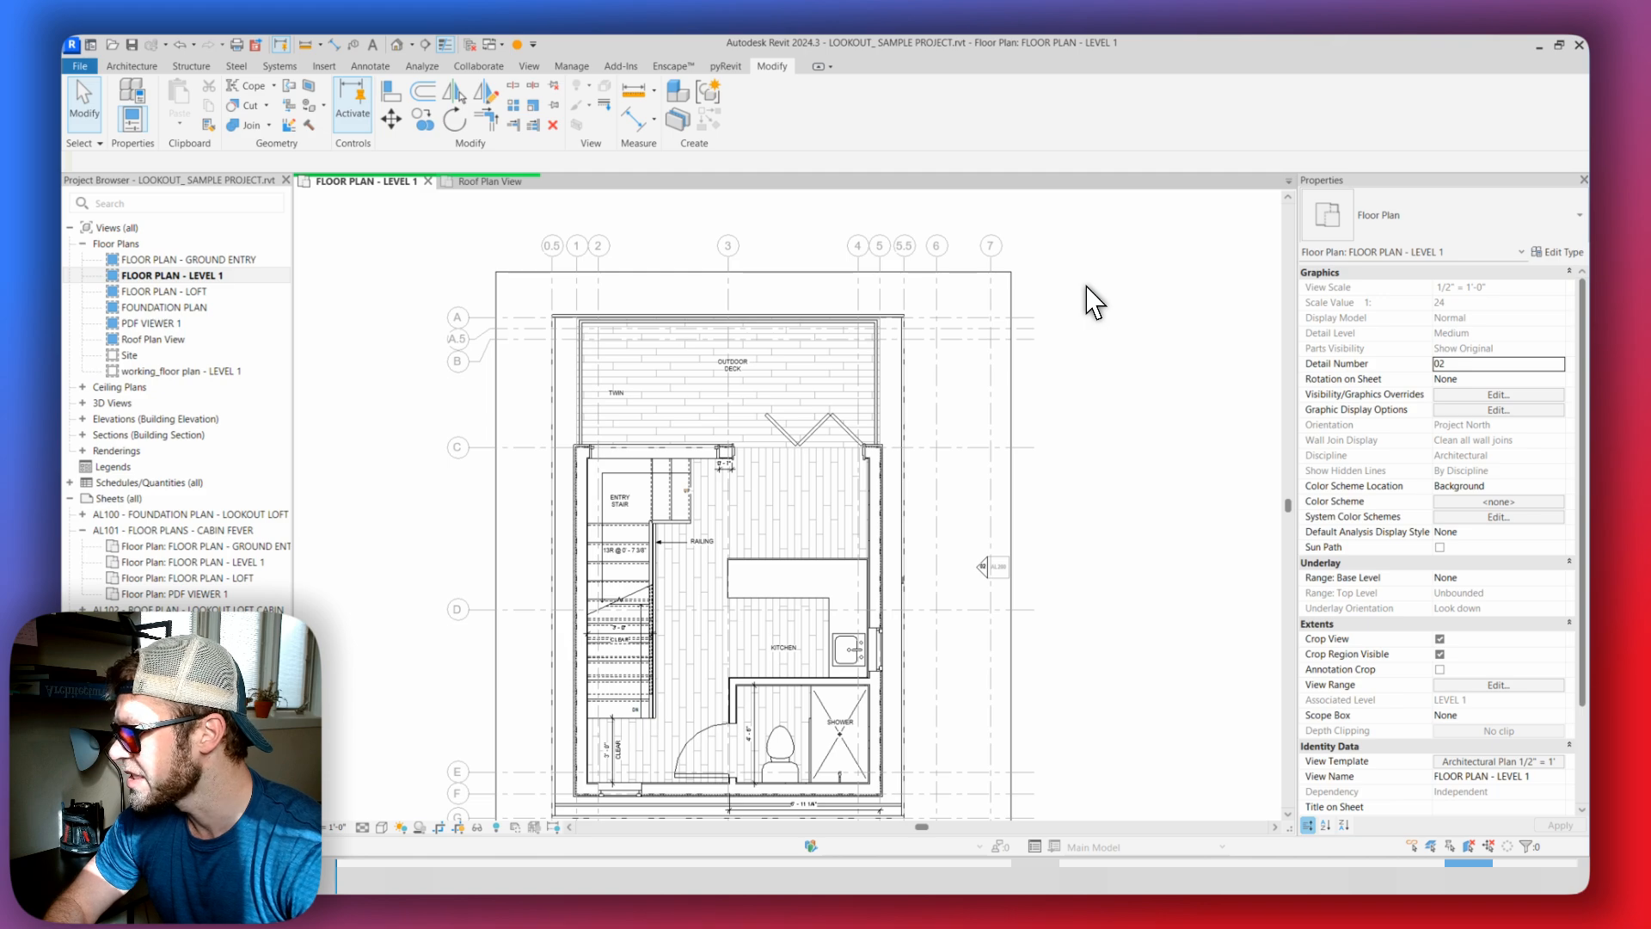
{"action": "left_click", "coordinate": [1440, 639]}
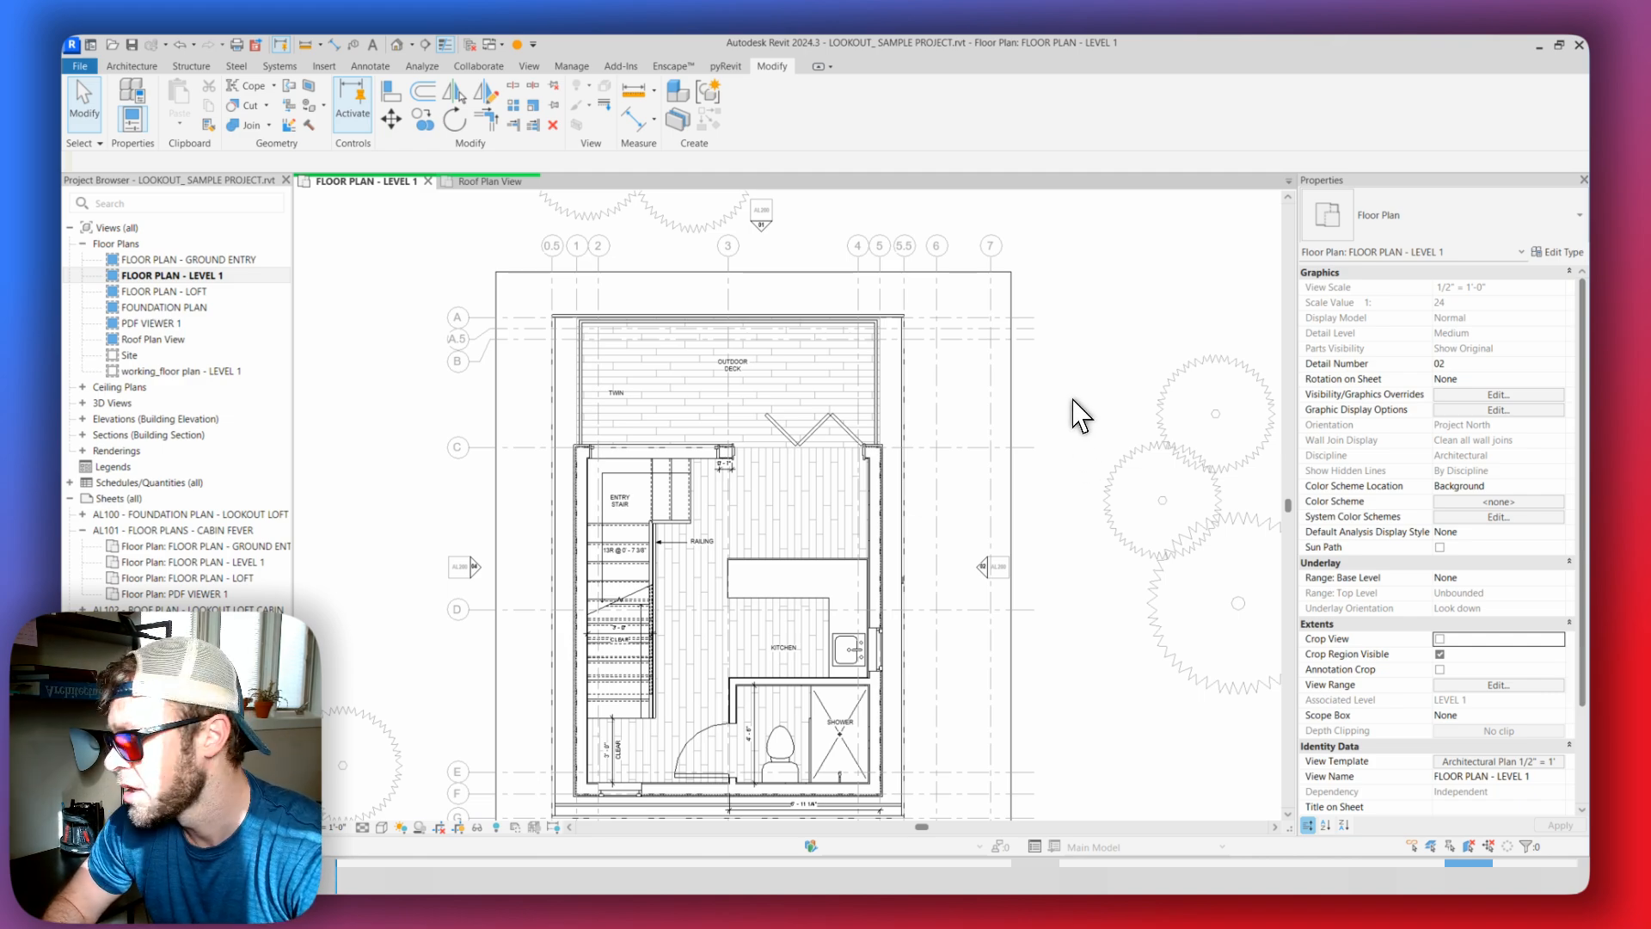
{"action": "left_click", "coordinate": [495, 182]}
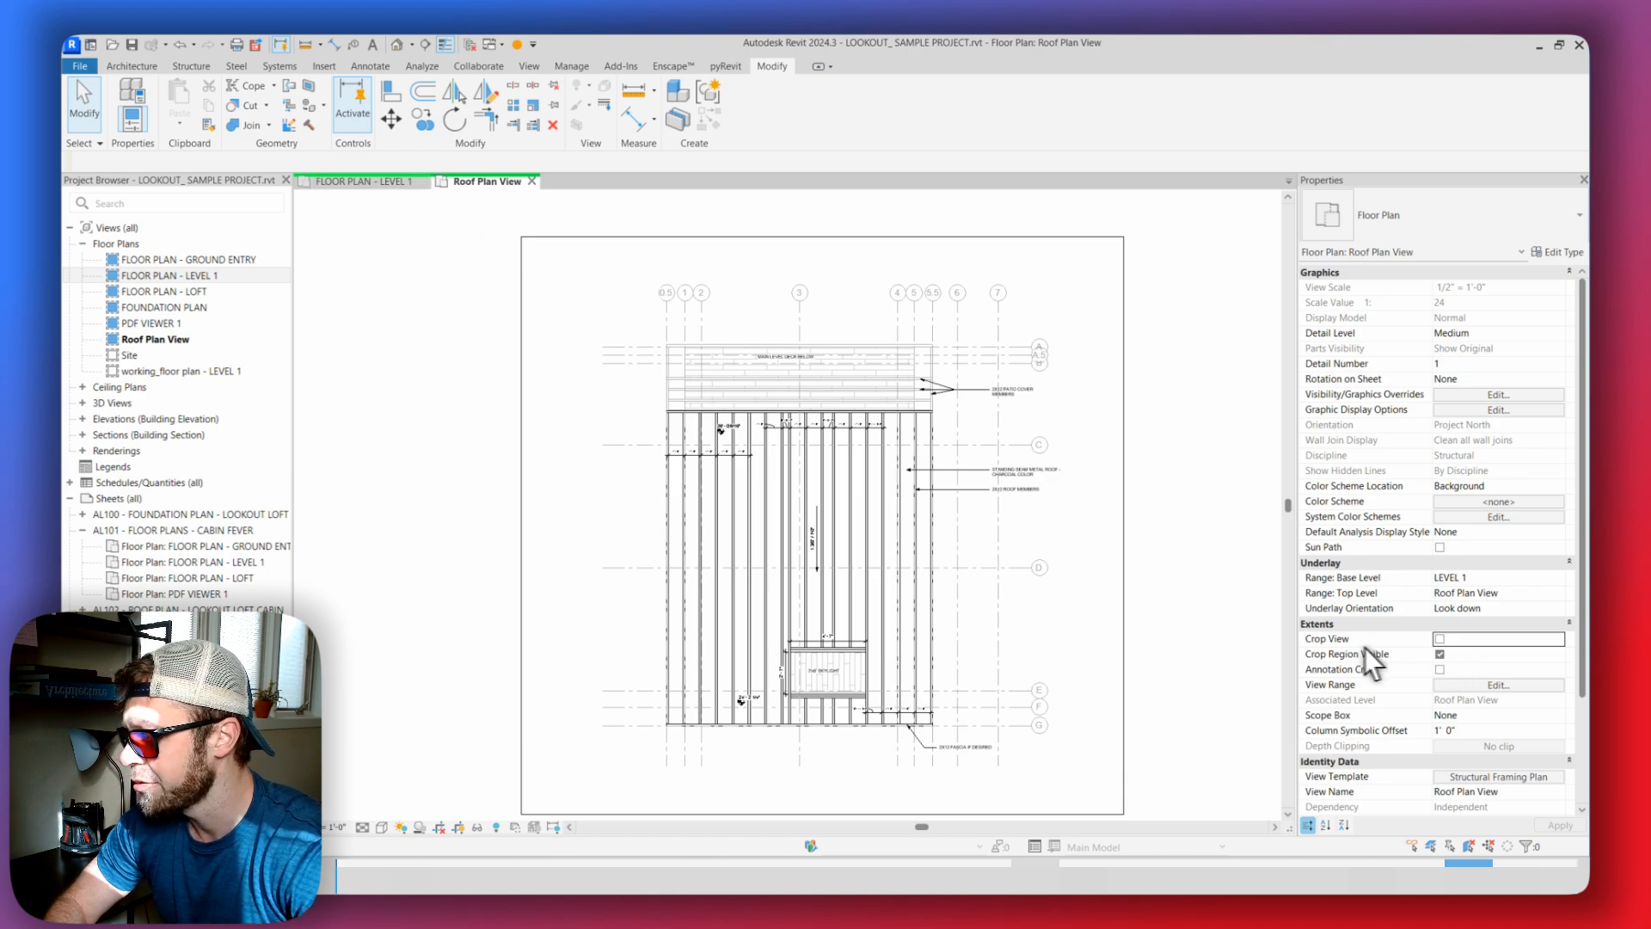
{"action": "left_click", "coordinate": [1440, 655]}
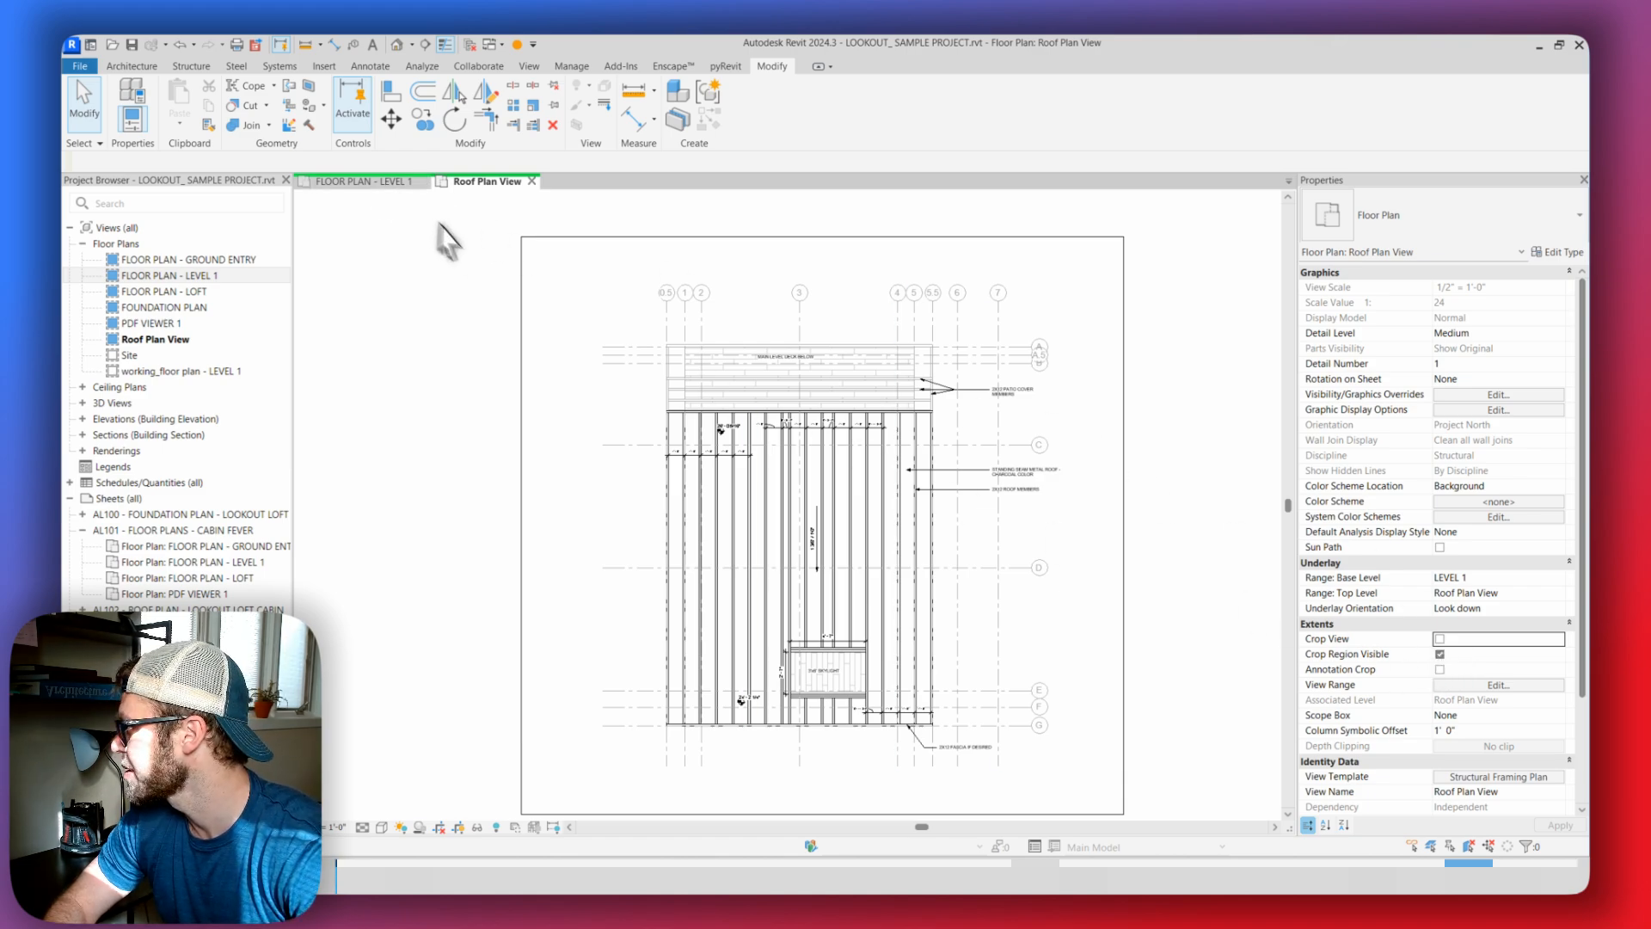
Select all grid instances in the Level 1 floor plan and check the selection's categories in the filter
{"action": "left_click", "coordinate": [404, 182]}
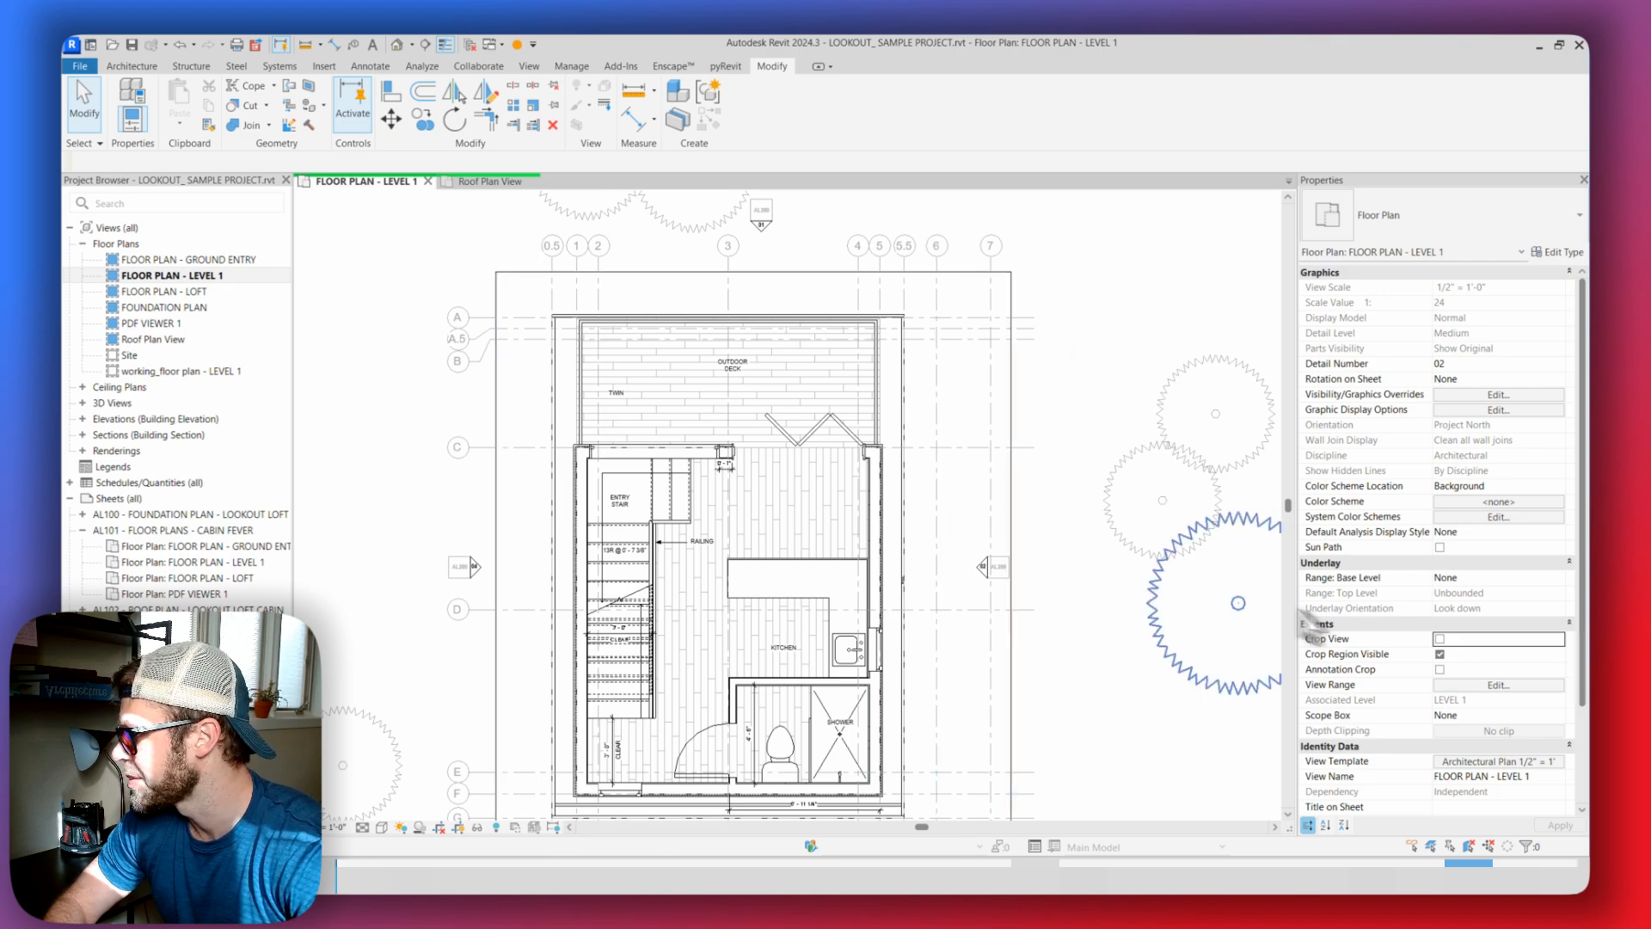
{"action": "scroll", "coordinate": [1107, 563], "scroll_direction": "down", "scroll_amount": 2}
{"action": "middle_click_drag", "start_coordinate": [1116, 632], "coordinate": [1032, 557]}
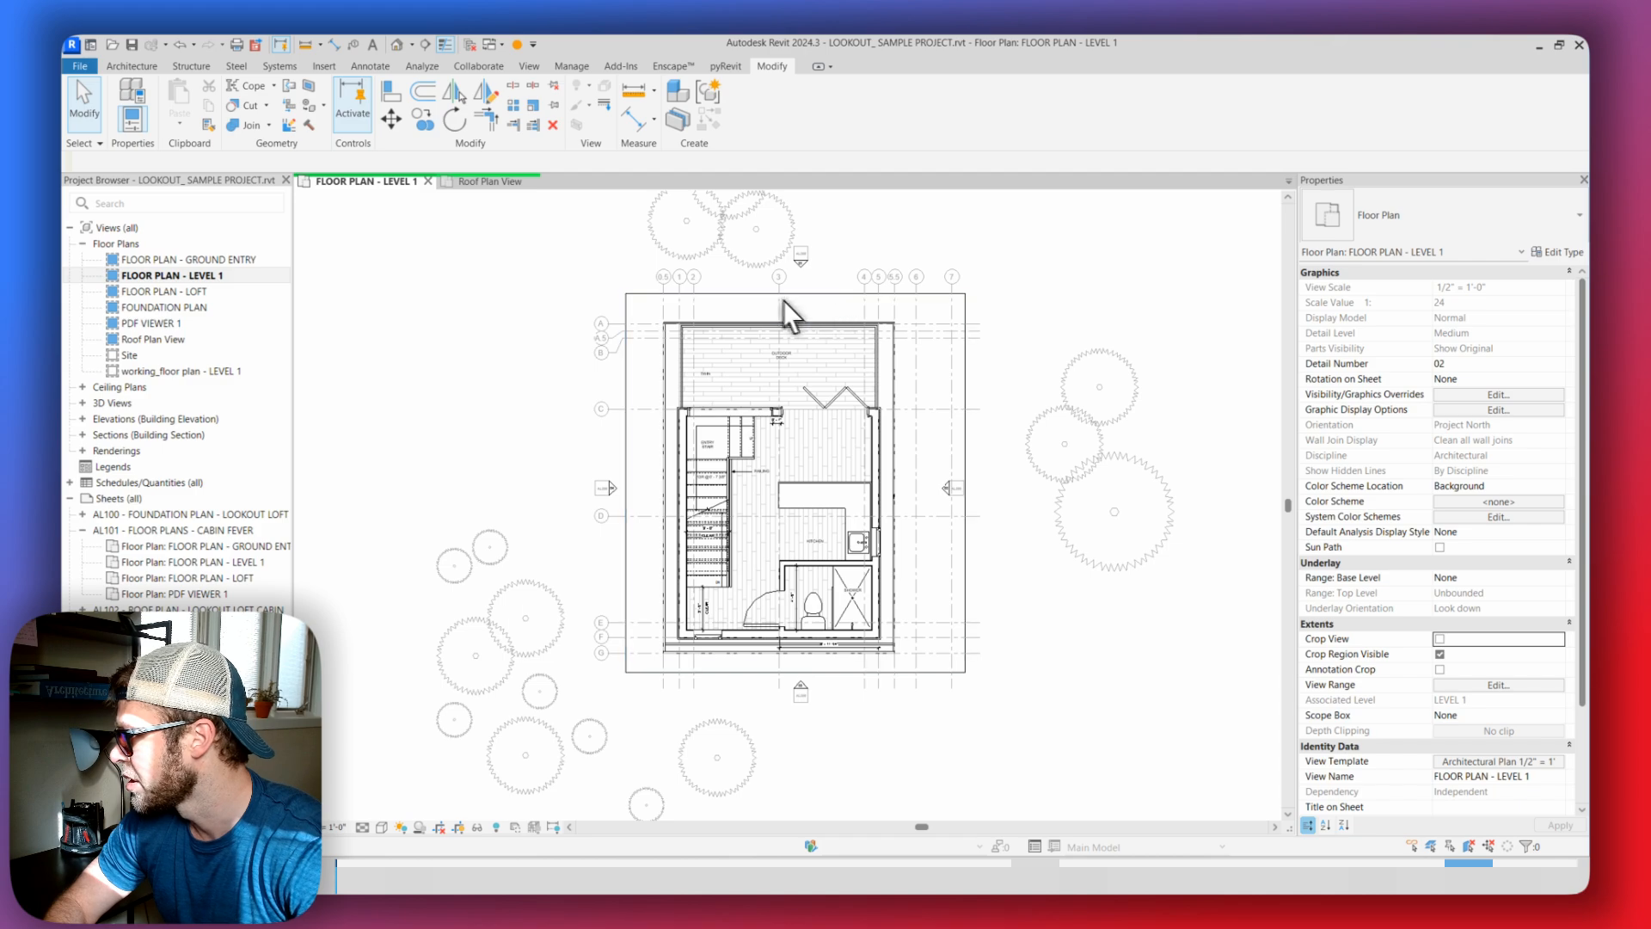
{"action": "scroll", "coordinate": [693, 291], "scroll_direction": "up", "scroll_amount": 1}
{"action": "scroll", "coordinate": [739, 344], "scroll_direction": "down", "scroll_amount": 1}
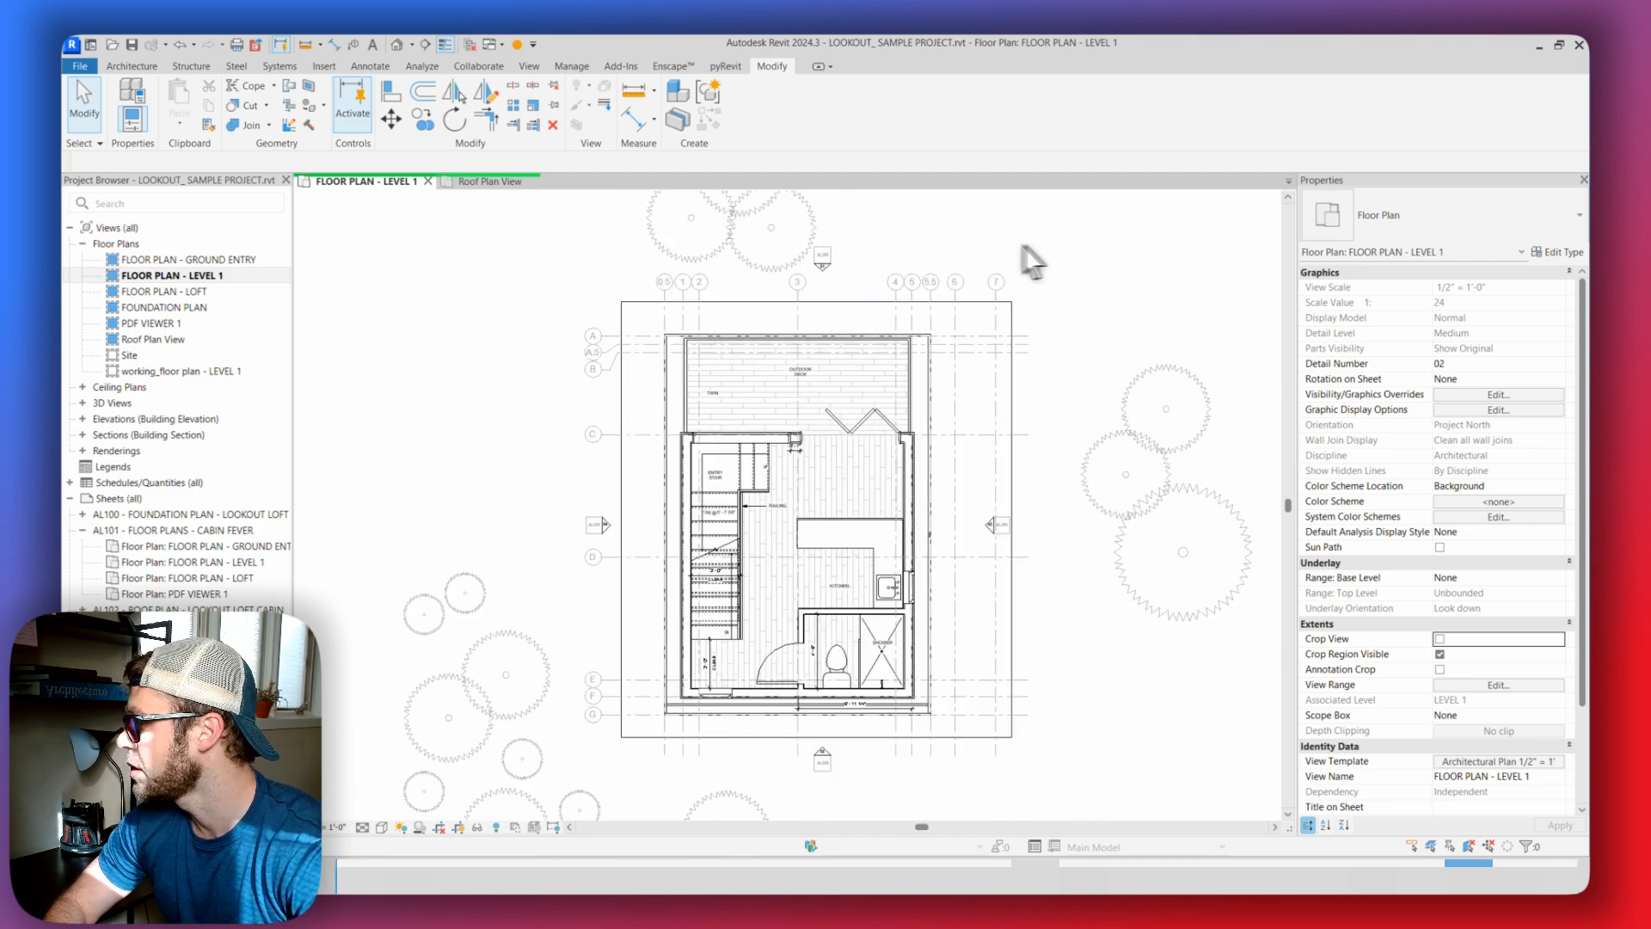
{"action": "left_click", "coordinate": [796, 312]}
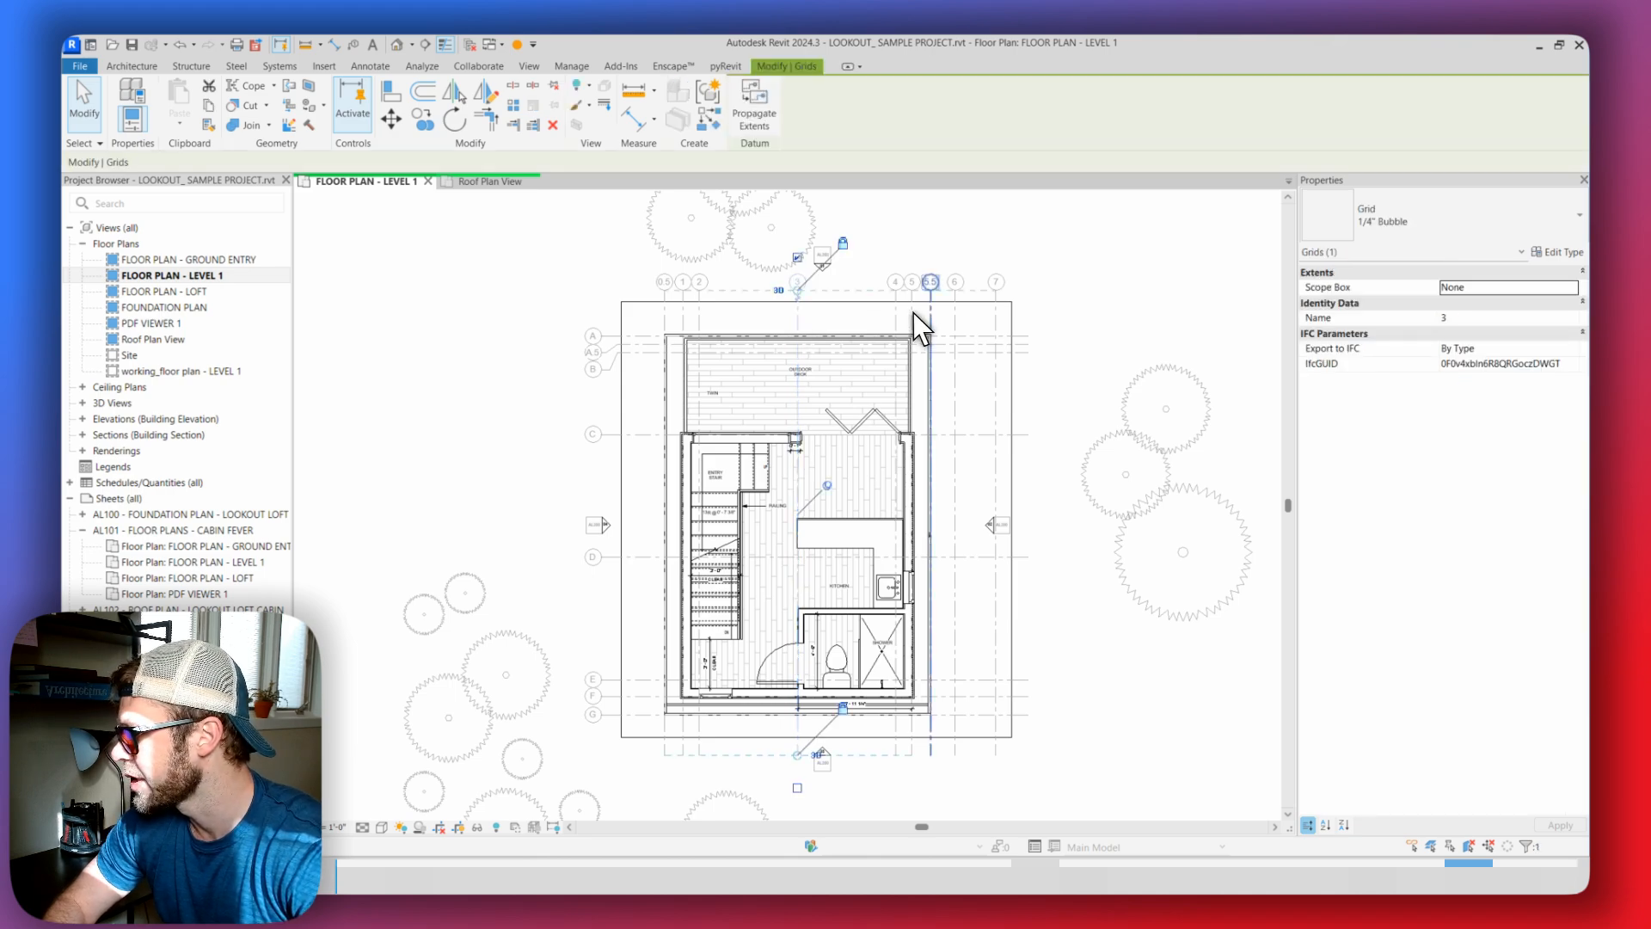
{"action": "key", "text": "s"}
{"action": "key", "text": "a"}
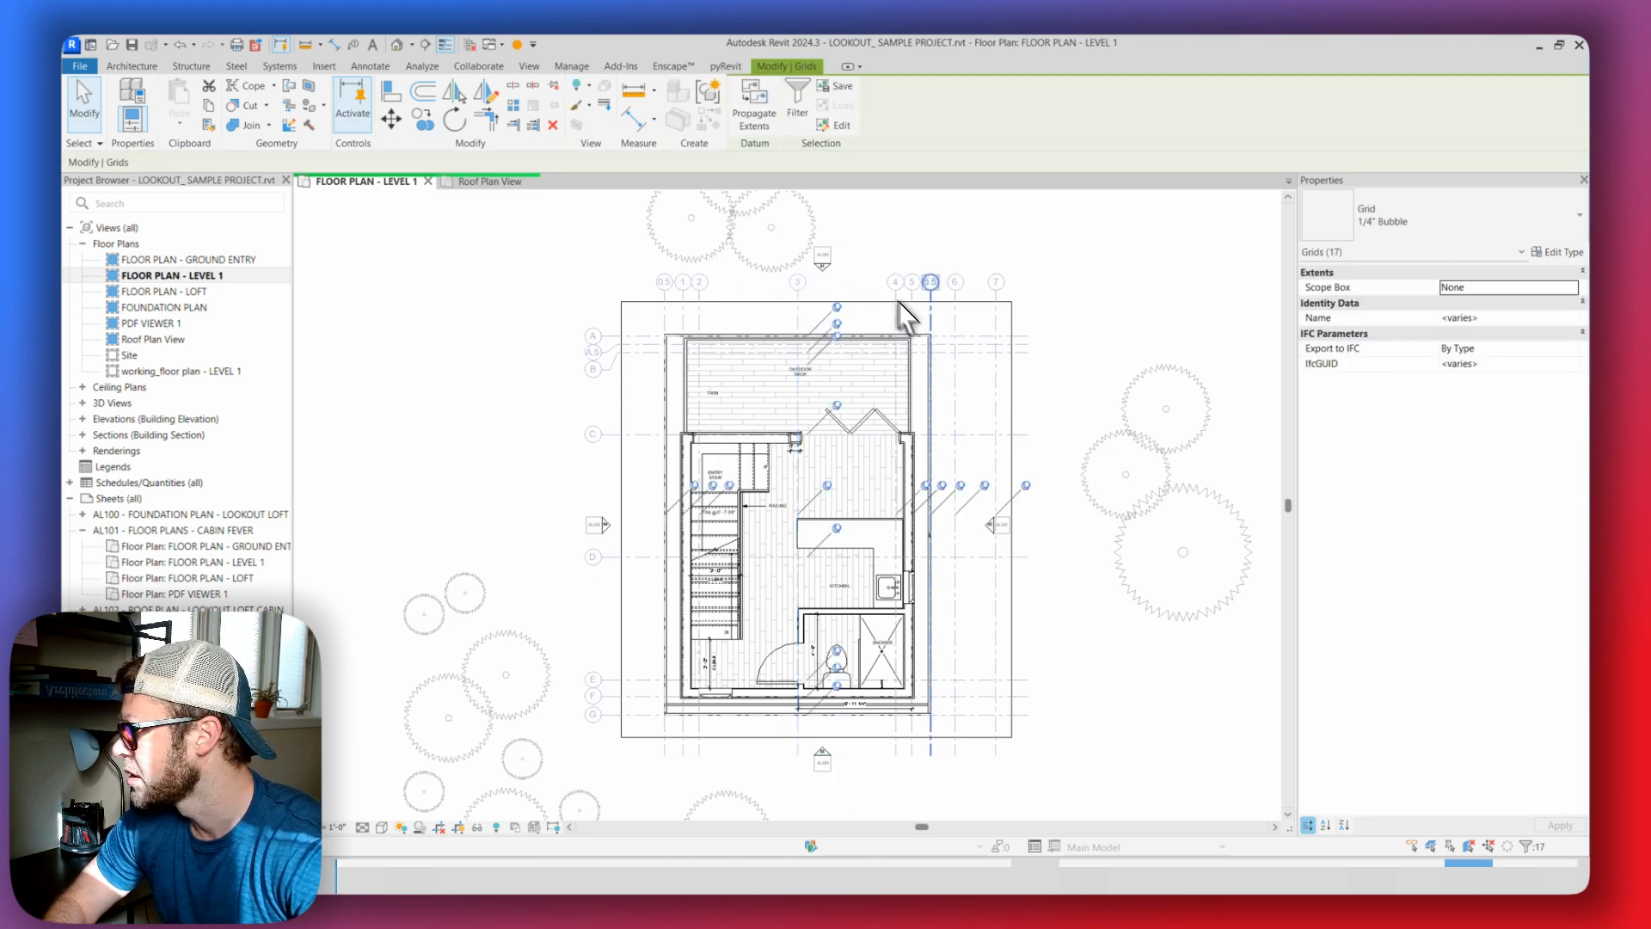
{"action": "left_click", "coordinate": [795, 108]}
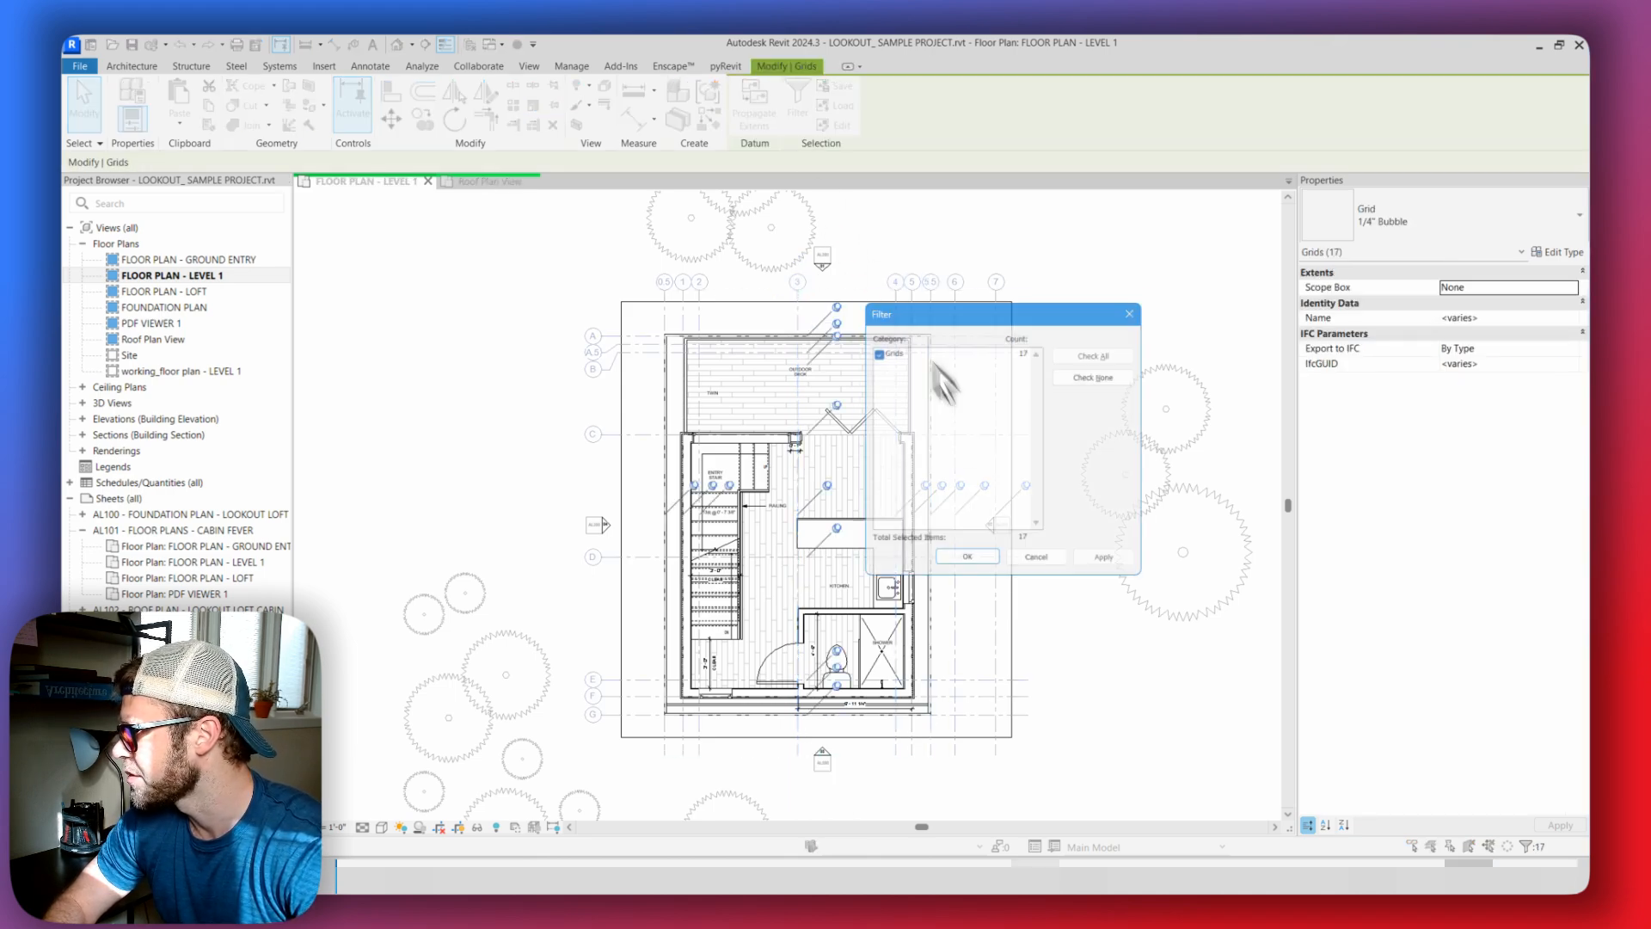
{"action": "left_click", "coordinate": [1036, 562]}
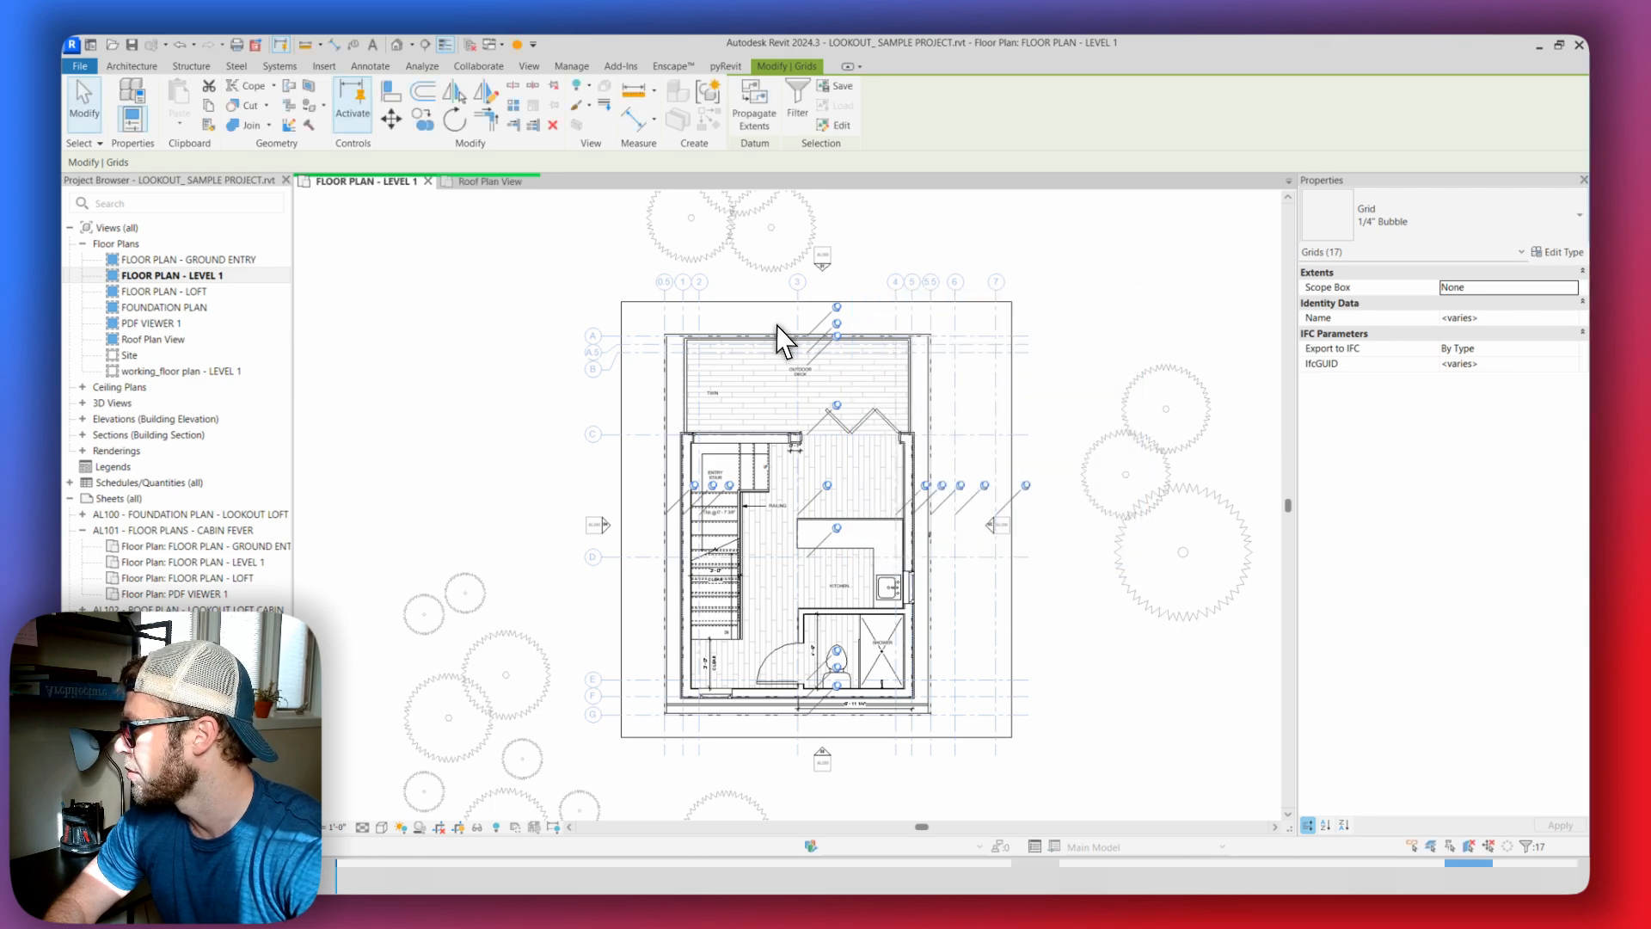
Try propagating the selected grids' extents from Level 1 to the Roof Plan View, and undo the propagation
{"action": "middle_click_drag", "start_coordinate": [962, 256], "coordinate": [953, 271]}
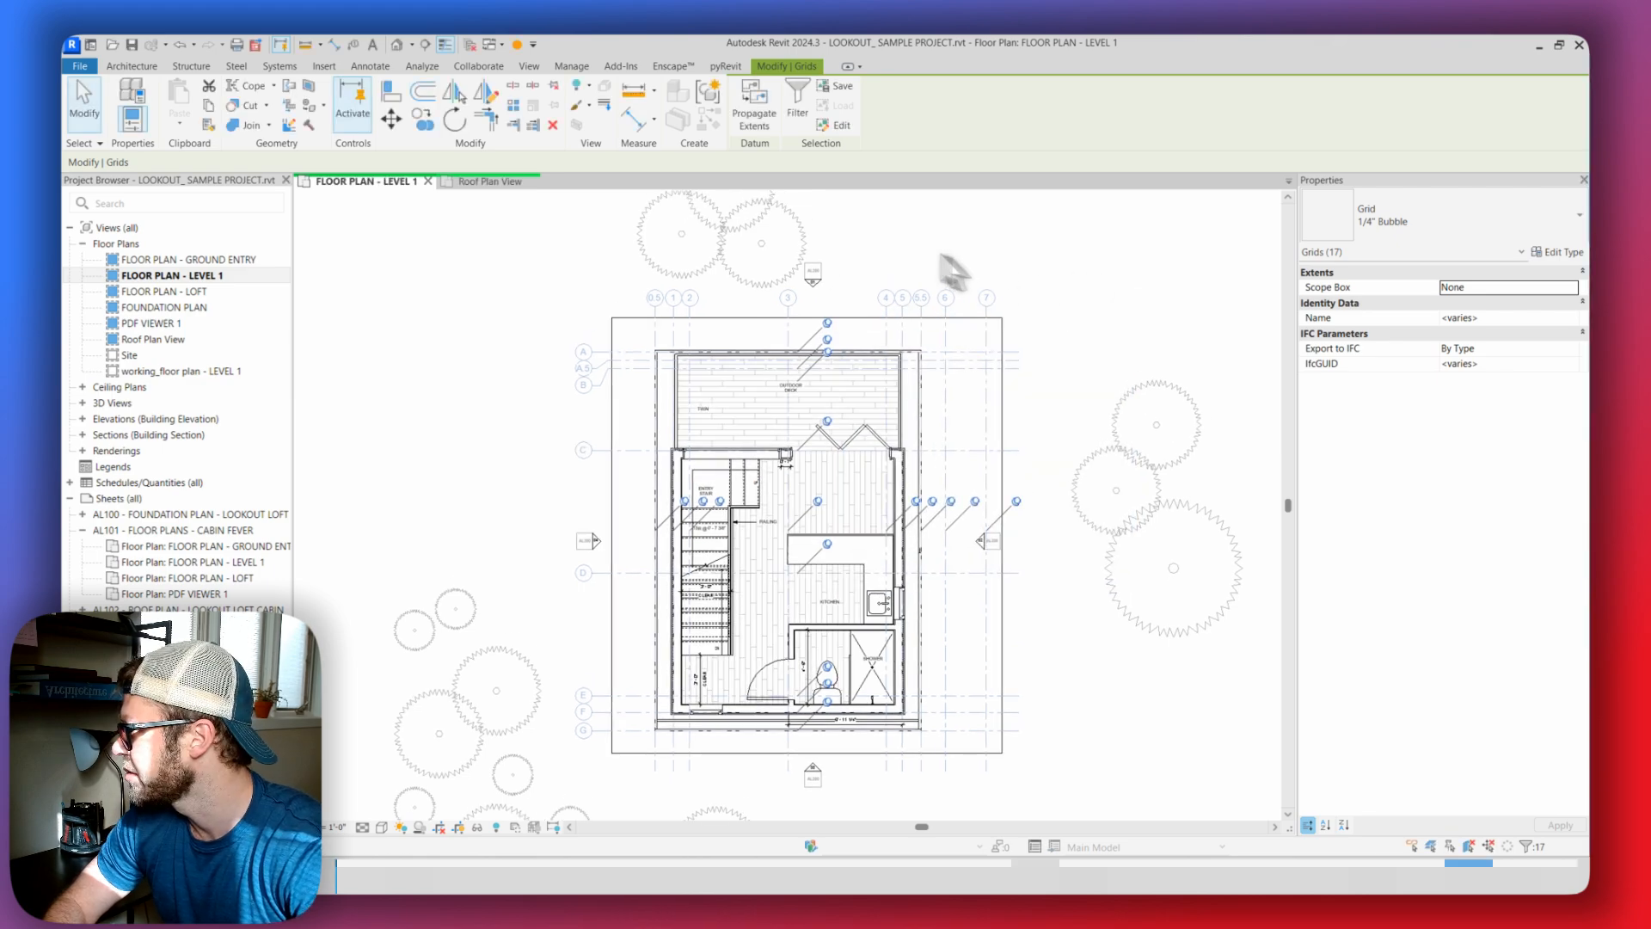
{"action": "left_click", "coordinate": [744, 103]}
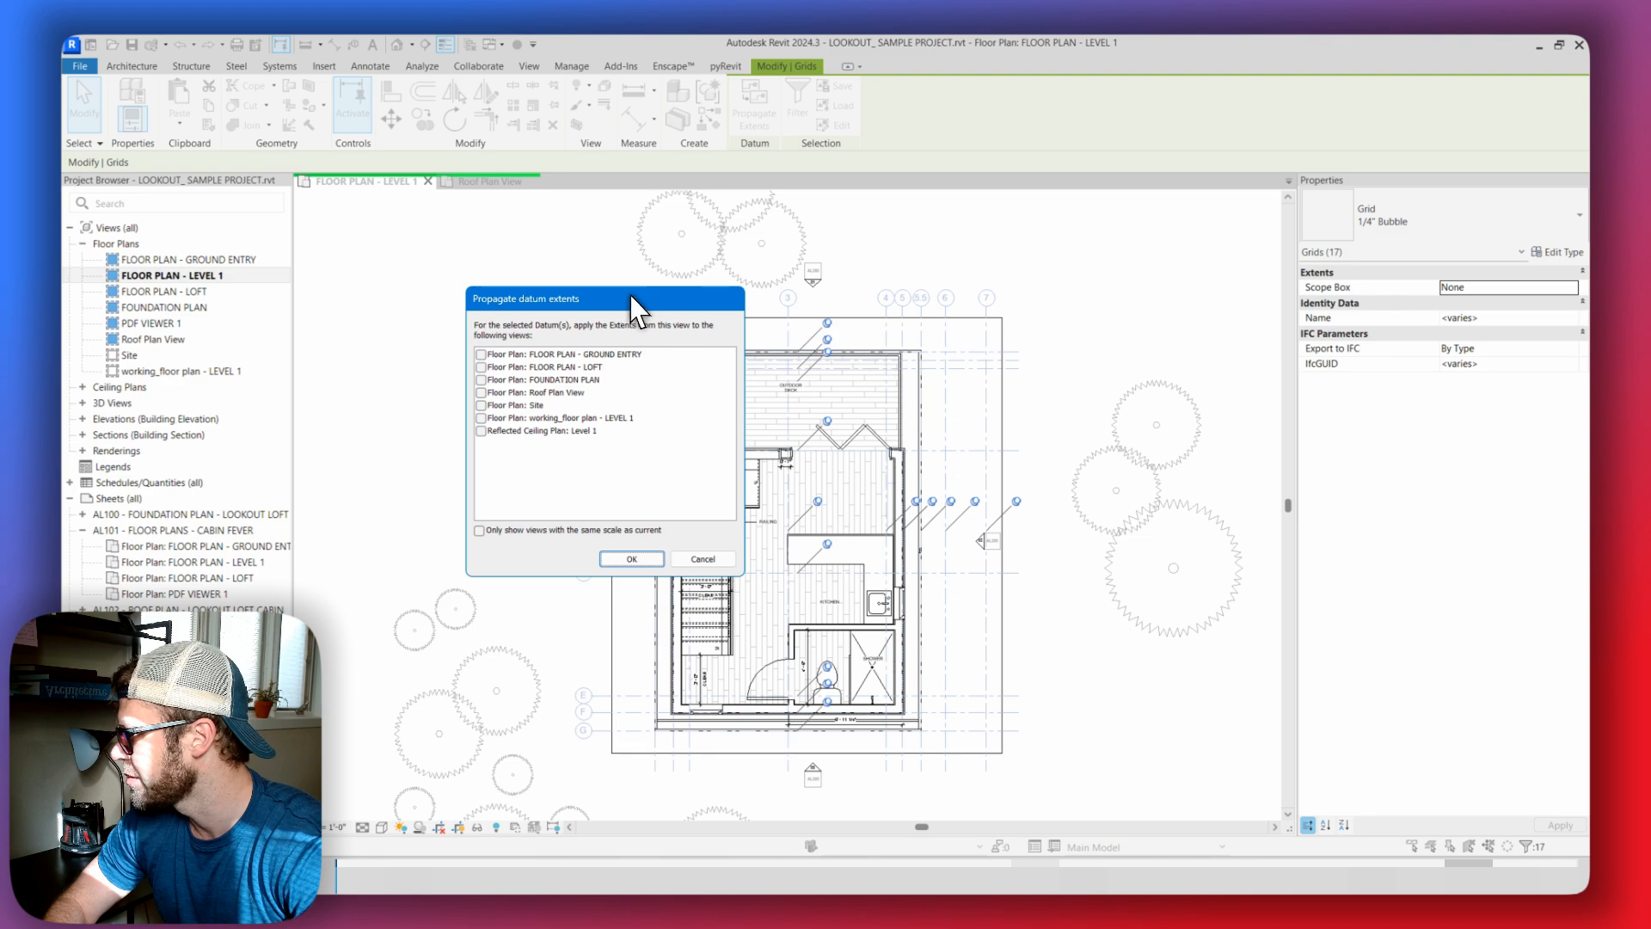
{"action": "left_click_drag", "start_coordinate": [631, 299], "coordinate": [514, 228]}
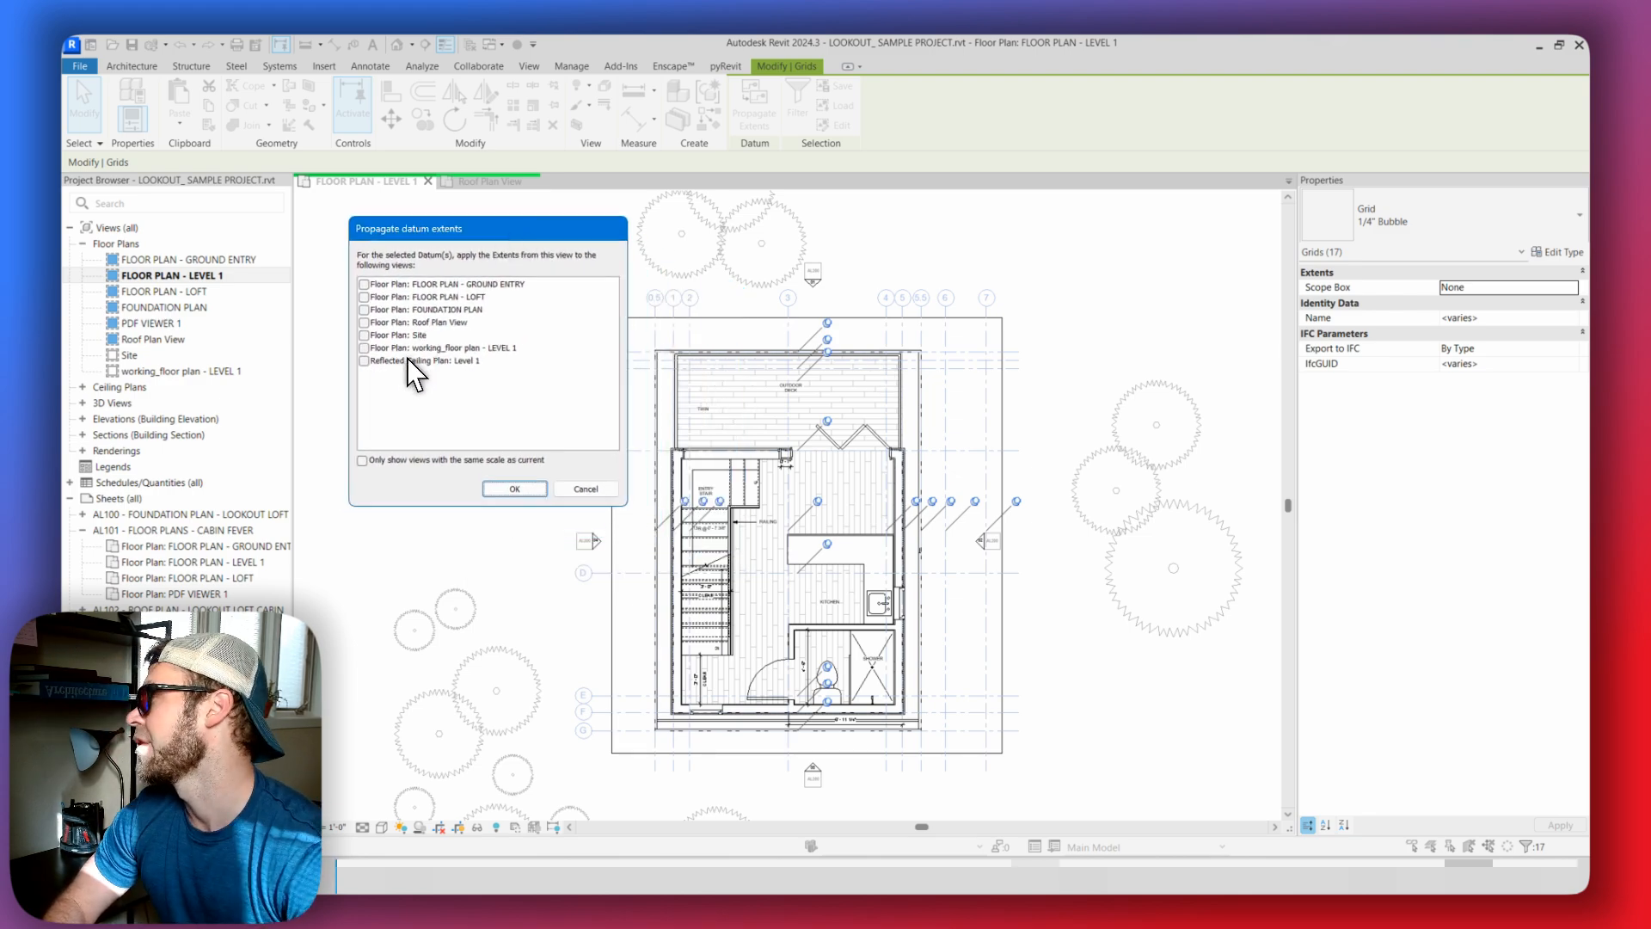
{"action": "left_click", "coordinate": [364, 323]}
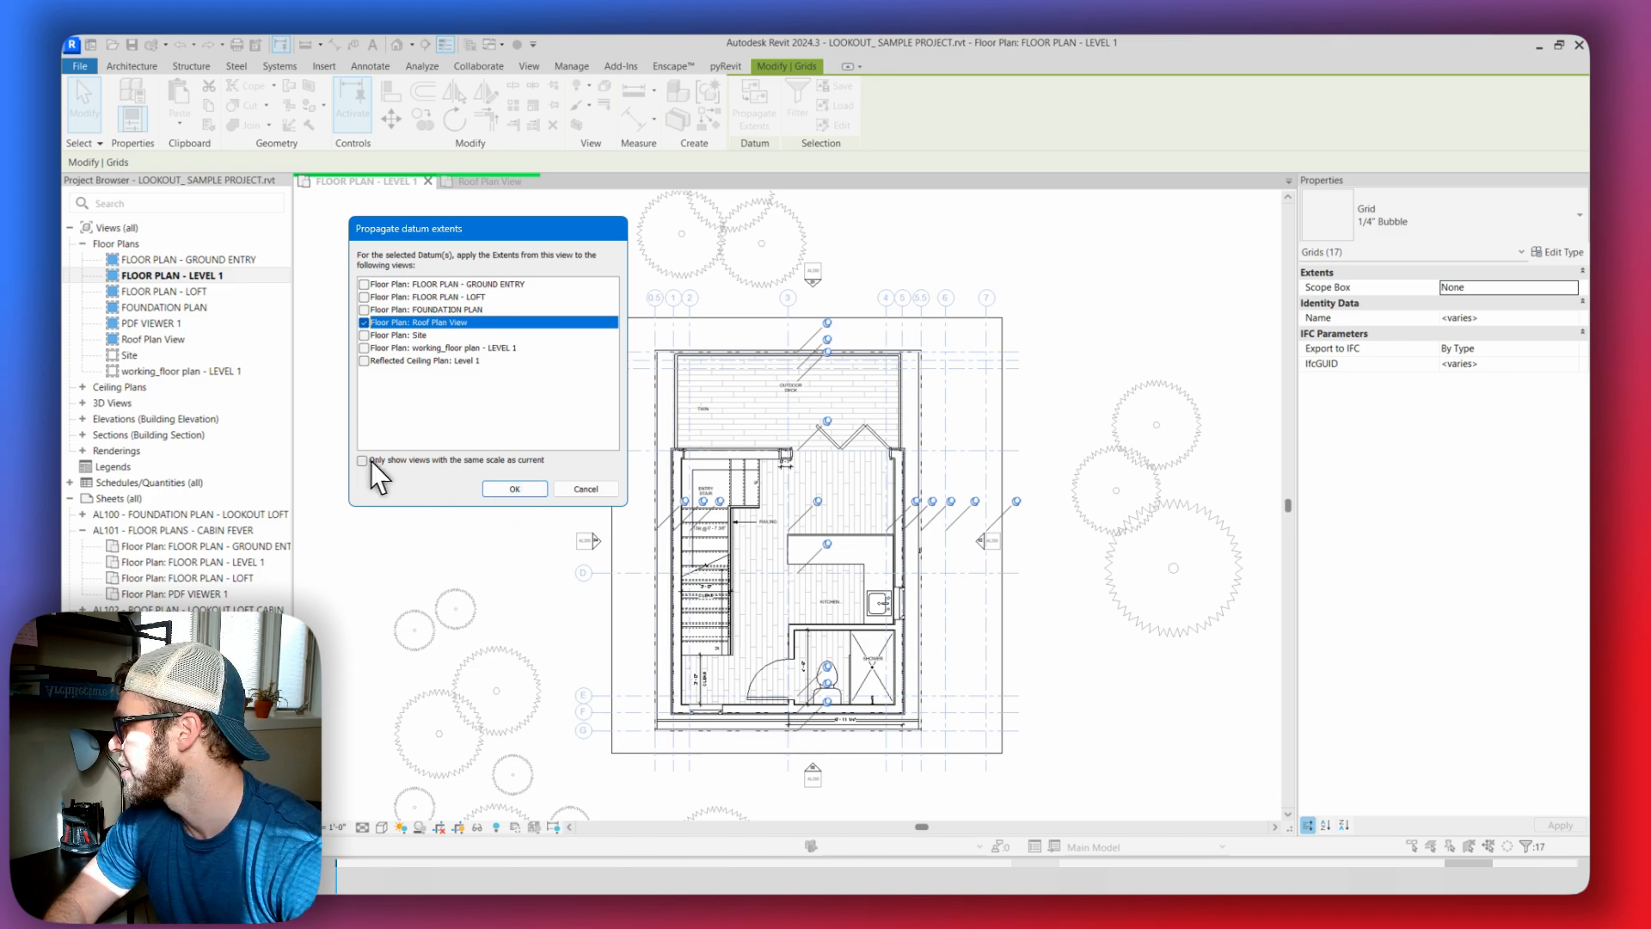
{"action": "left_click", "coordinate": [510, 489]}
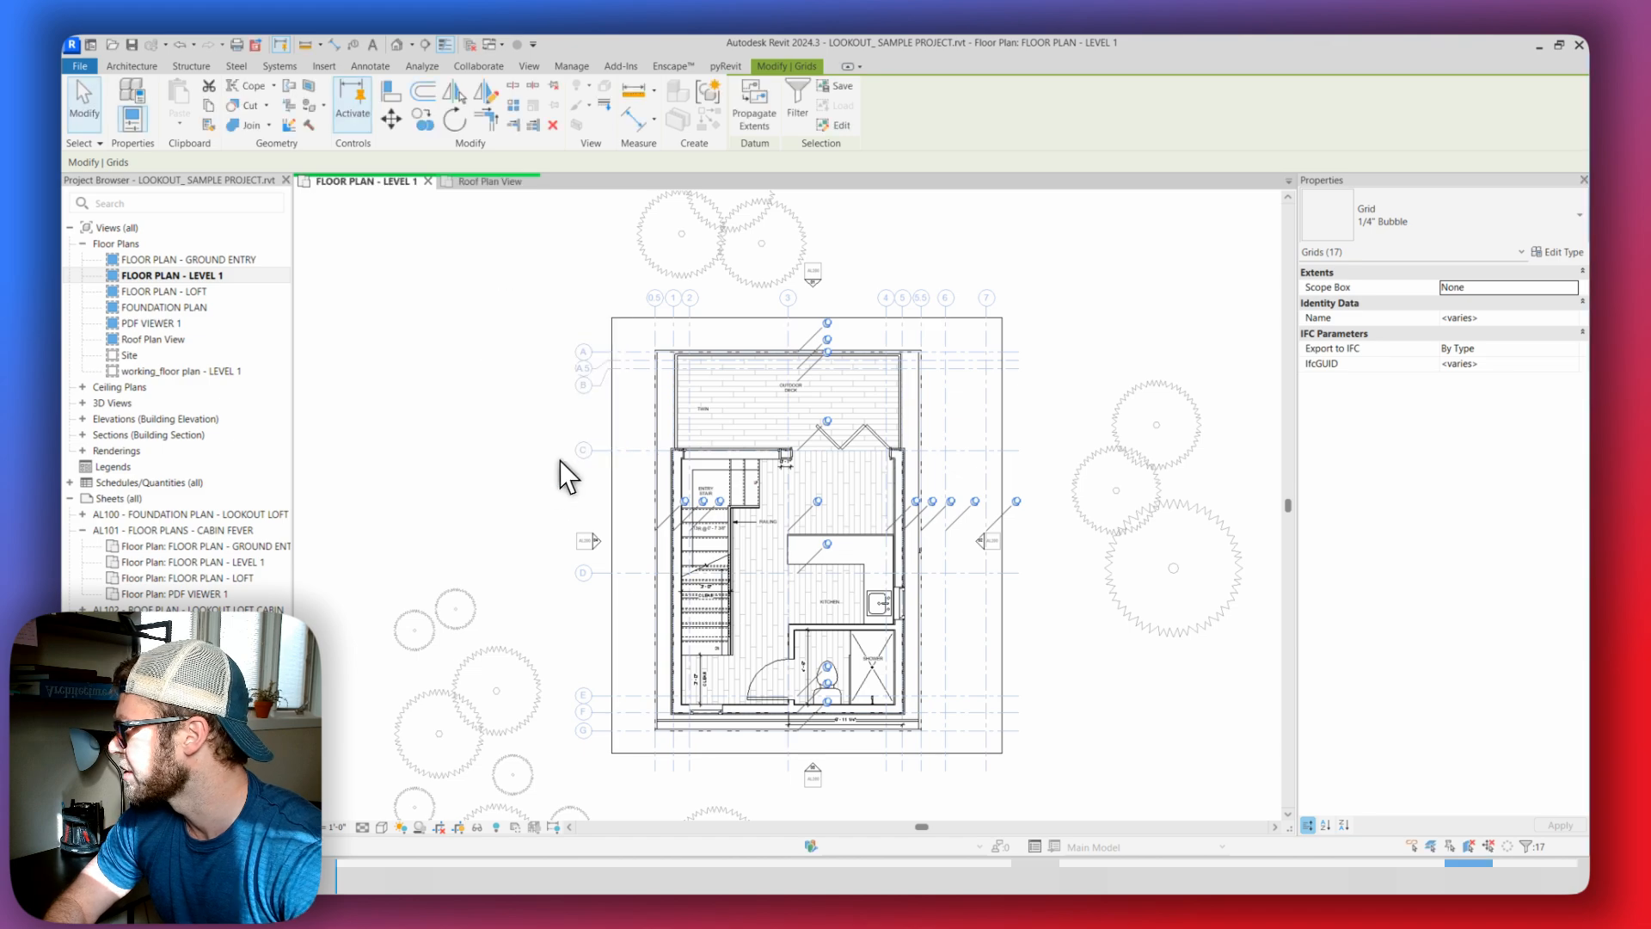
{"action": "left_click", "coordinate": [499, 183]}
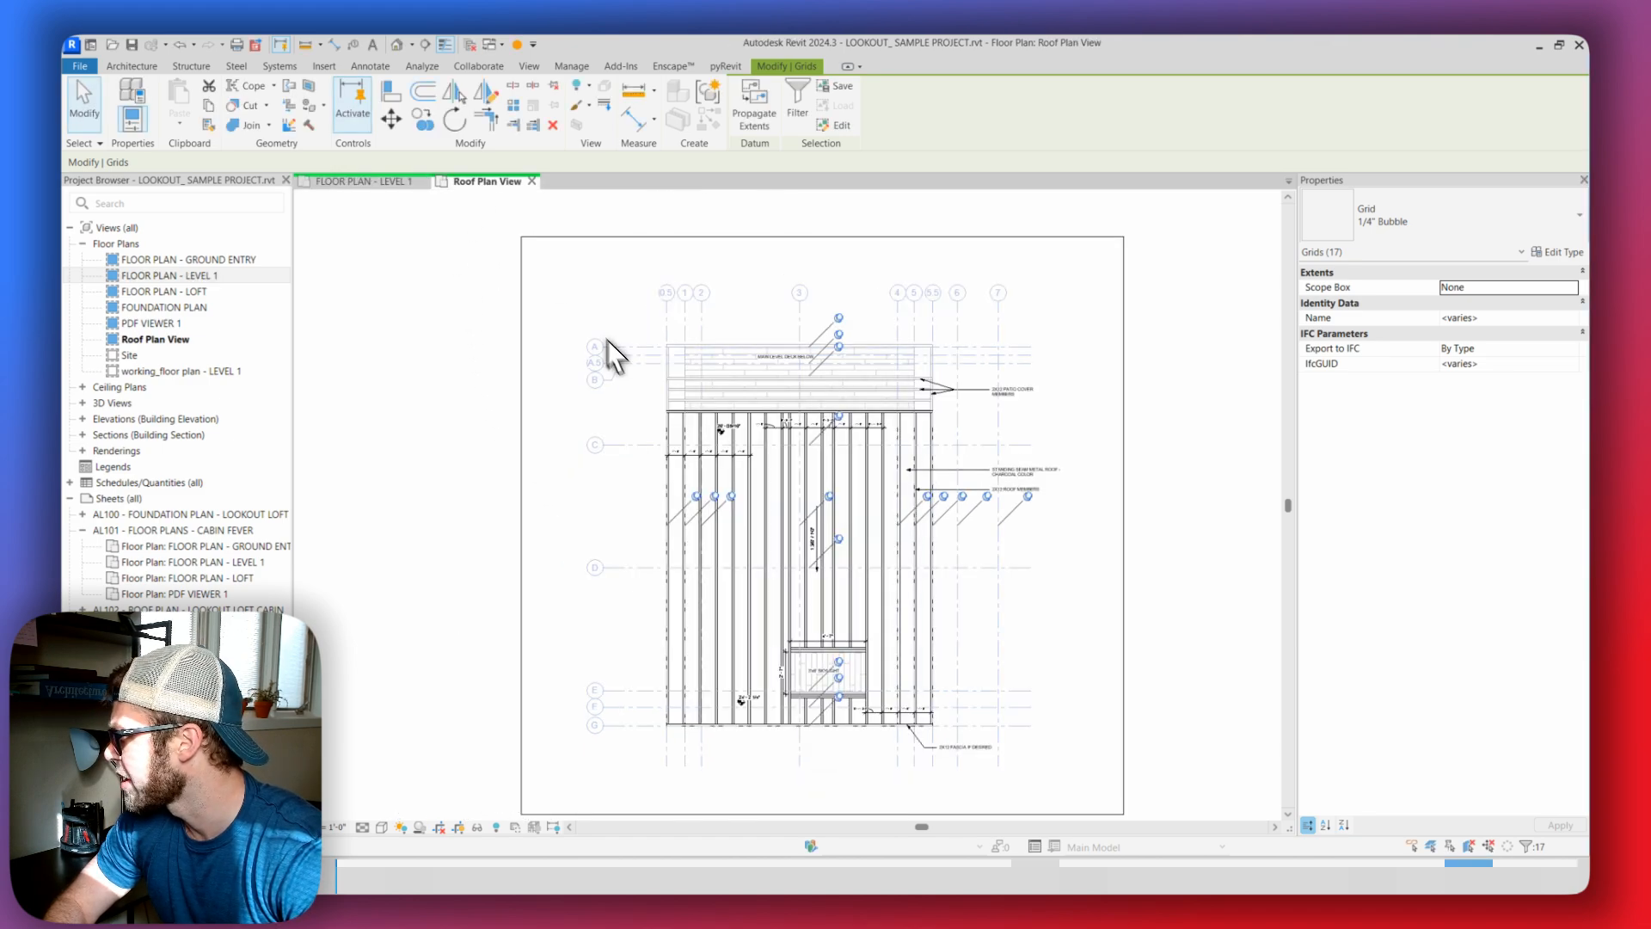
{"action": "left_click", "coordinate": [438, 325]}
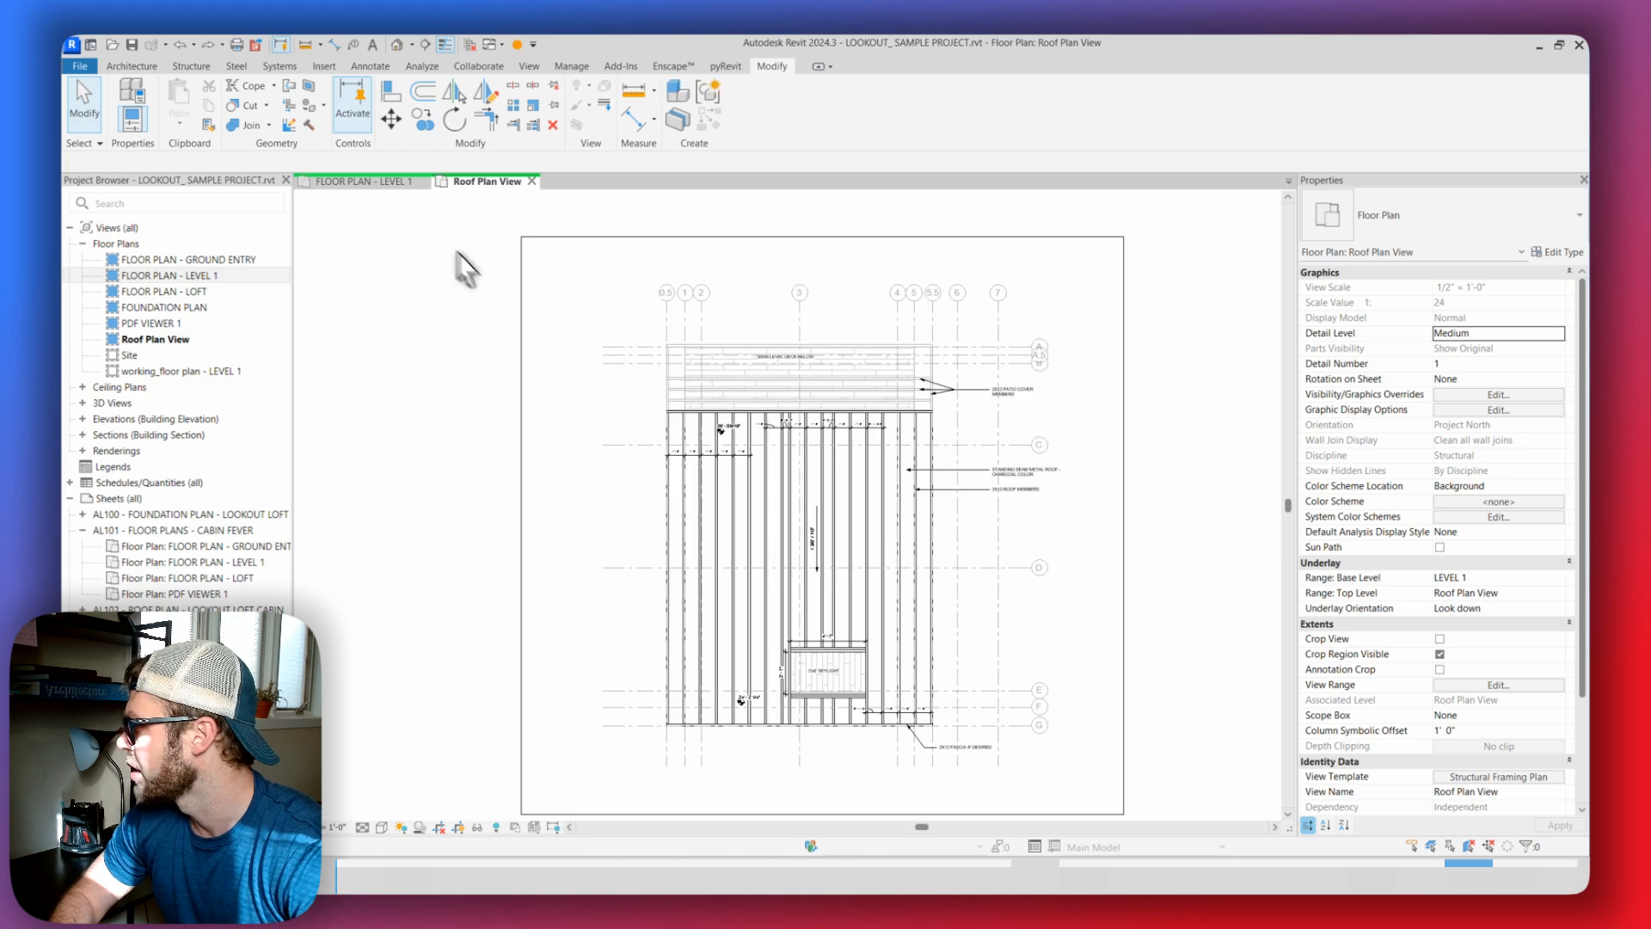
{"action": "key", "text": "ctrl+z"}
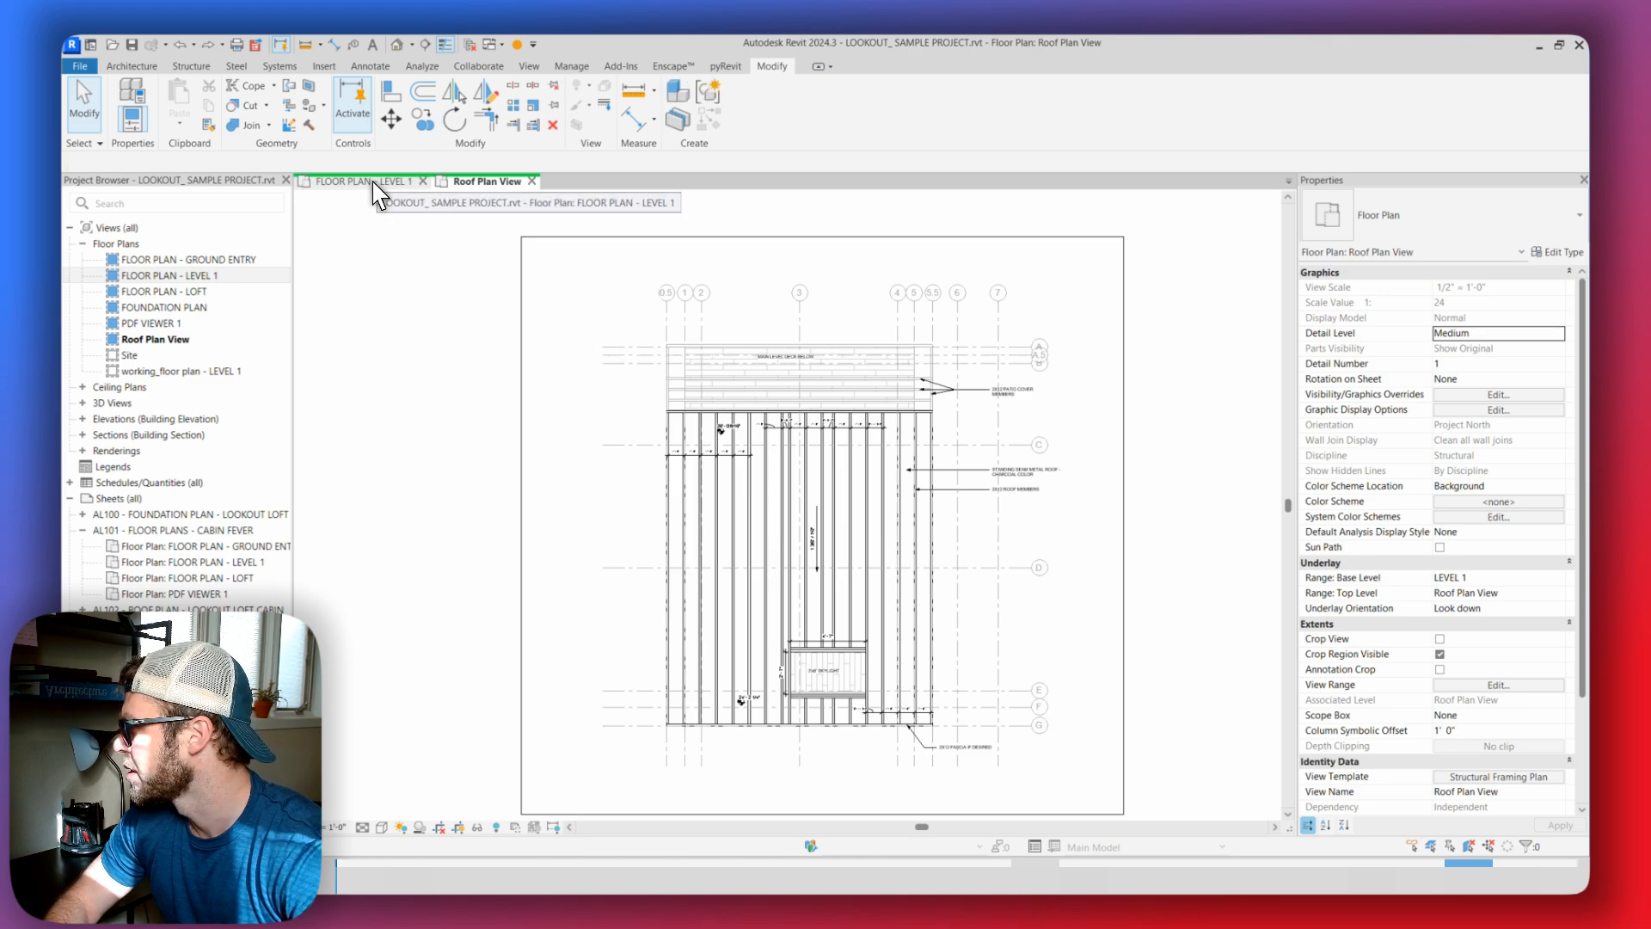
Select all grid instances in the Level 1 floor plan
{"action": "left_click", "coordinate": [373, 182]}
{"action": "left_click", "coordinate": [654, 329]}
{"action": "key", "text": "s"}
{"action": "key", "text": "a"}
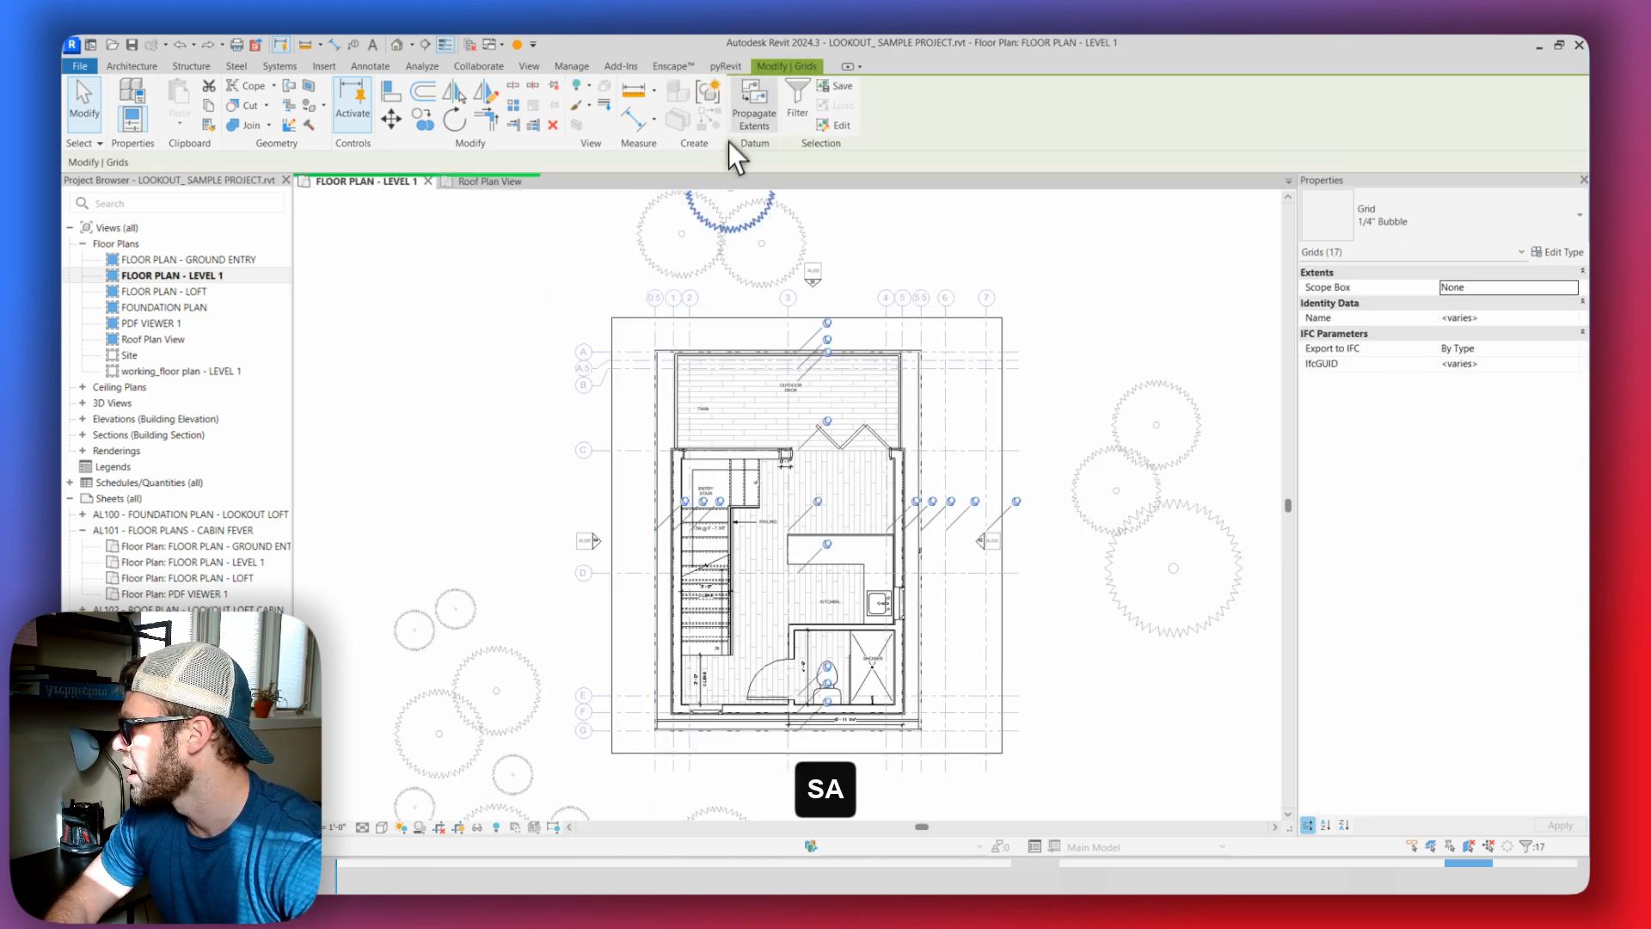
Review which target views Propagate Extents offers for the selected grids from the Roof Plan View, without applying anything
{"action": "left_click", "coordinate": [462, 182]}
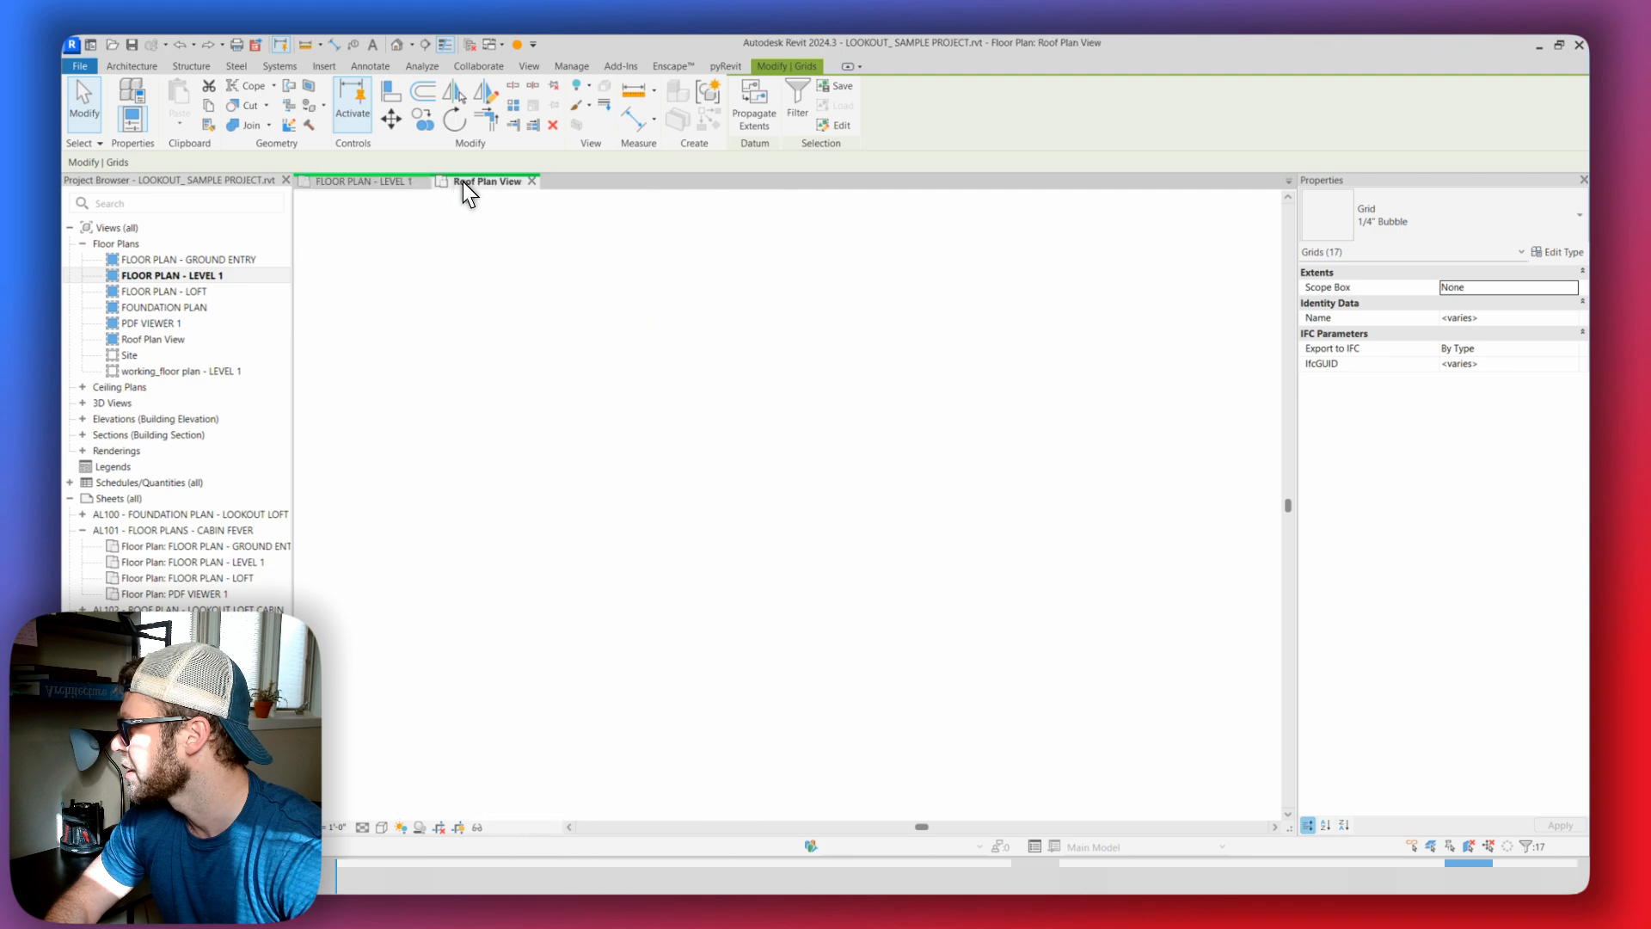
{"action": "left_click", "coordinate": [740, 105]}
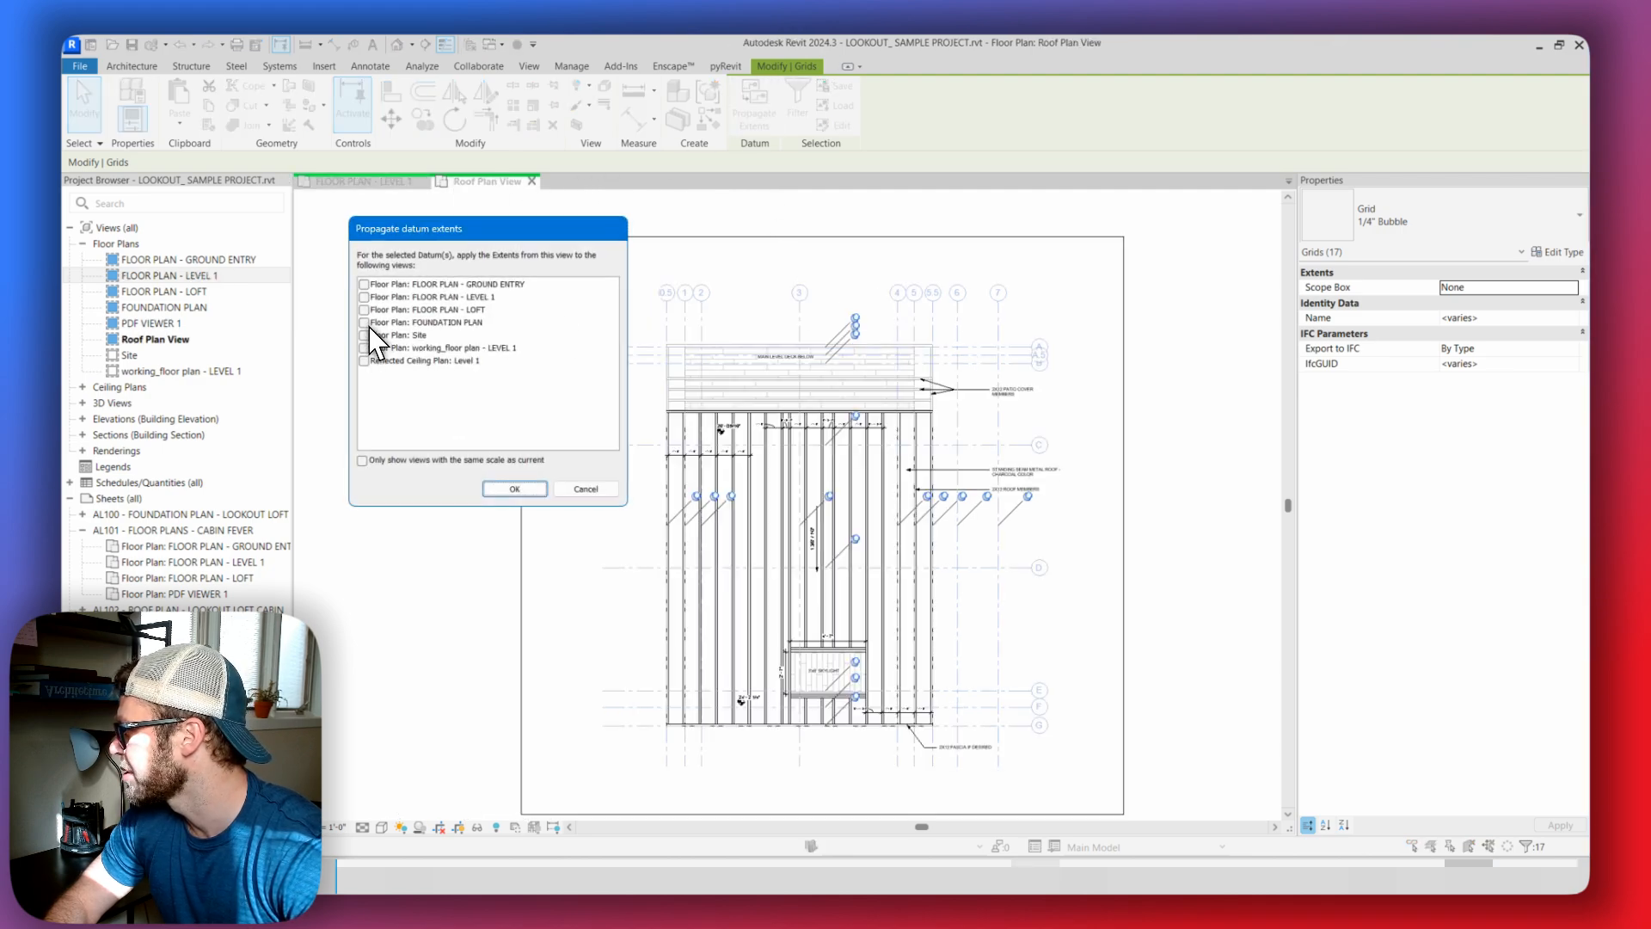
{"action": "left_click_drag", "start_coordinate": [503, 223], "coordinate": [491, 228]}
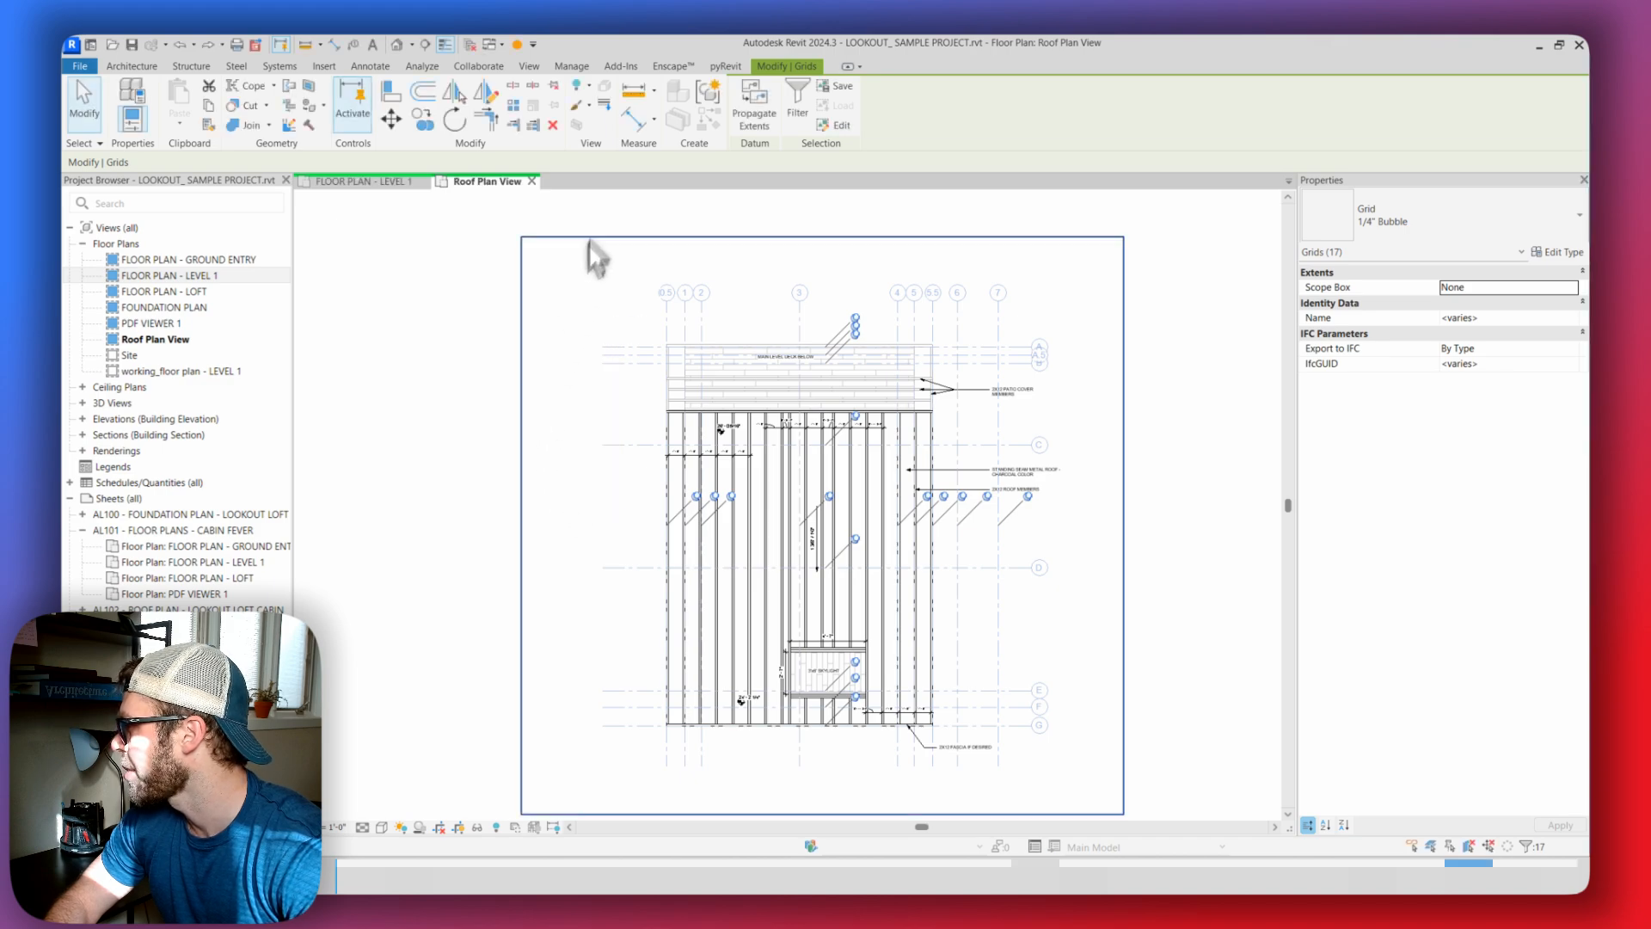
{"action": "left_click", "coordinate": [750, 117]}
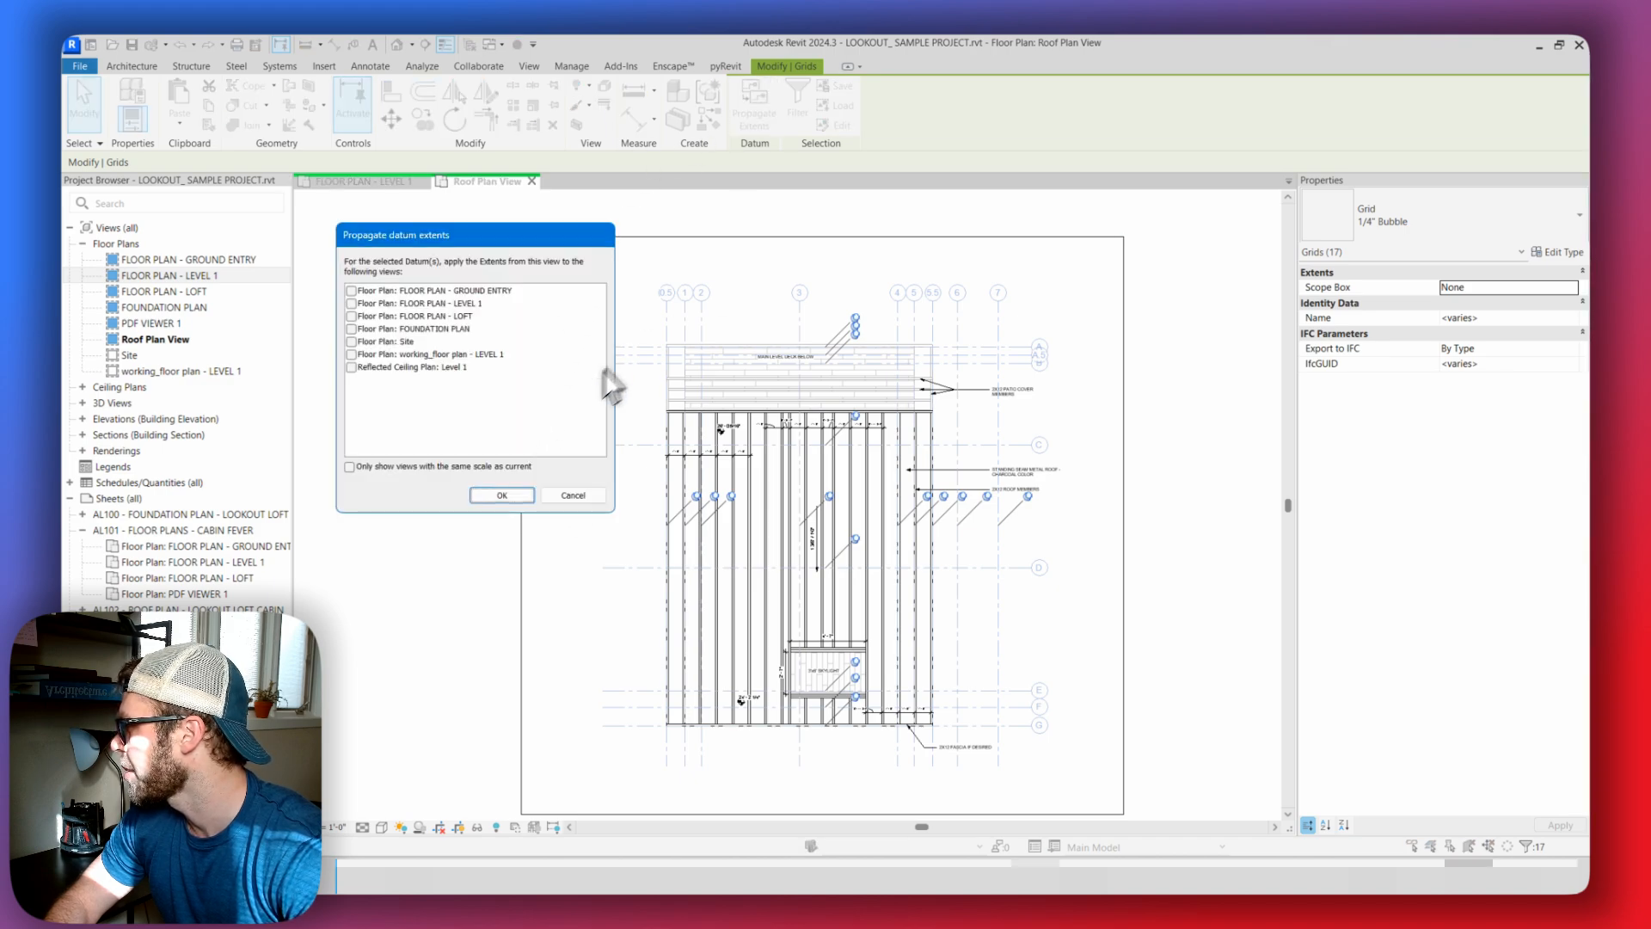
{"action": "left_click", "coordinate": [572, 495]}
Compare the Propagate Extents target views offered from the Level 1 floor plan with those offered from the Roof Plan View
{"action": "left_click", "coordinate": [411, 182]}
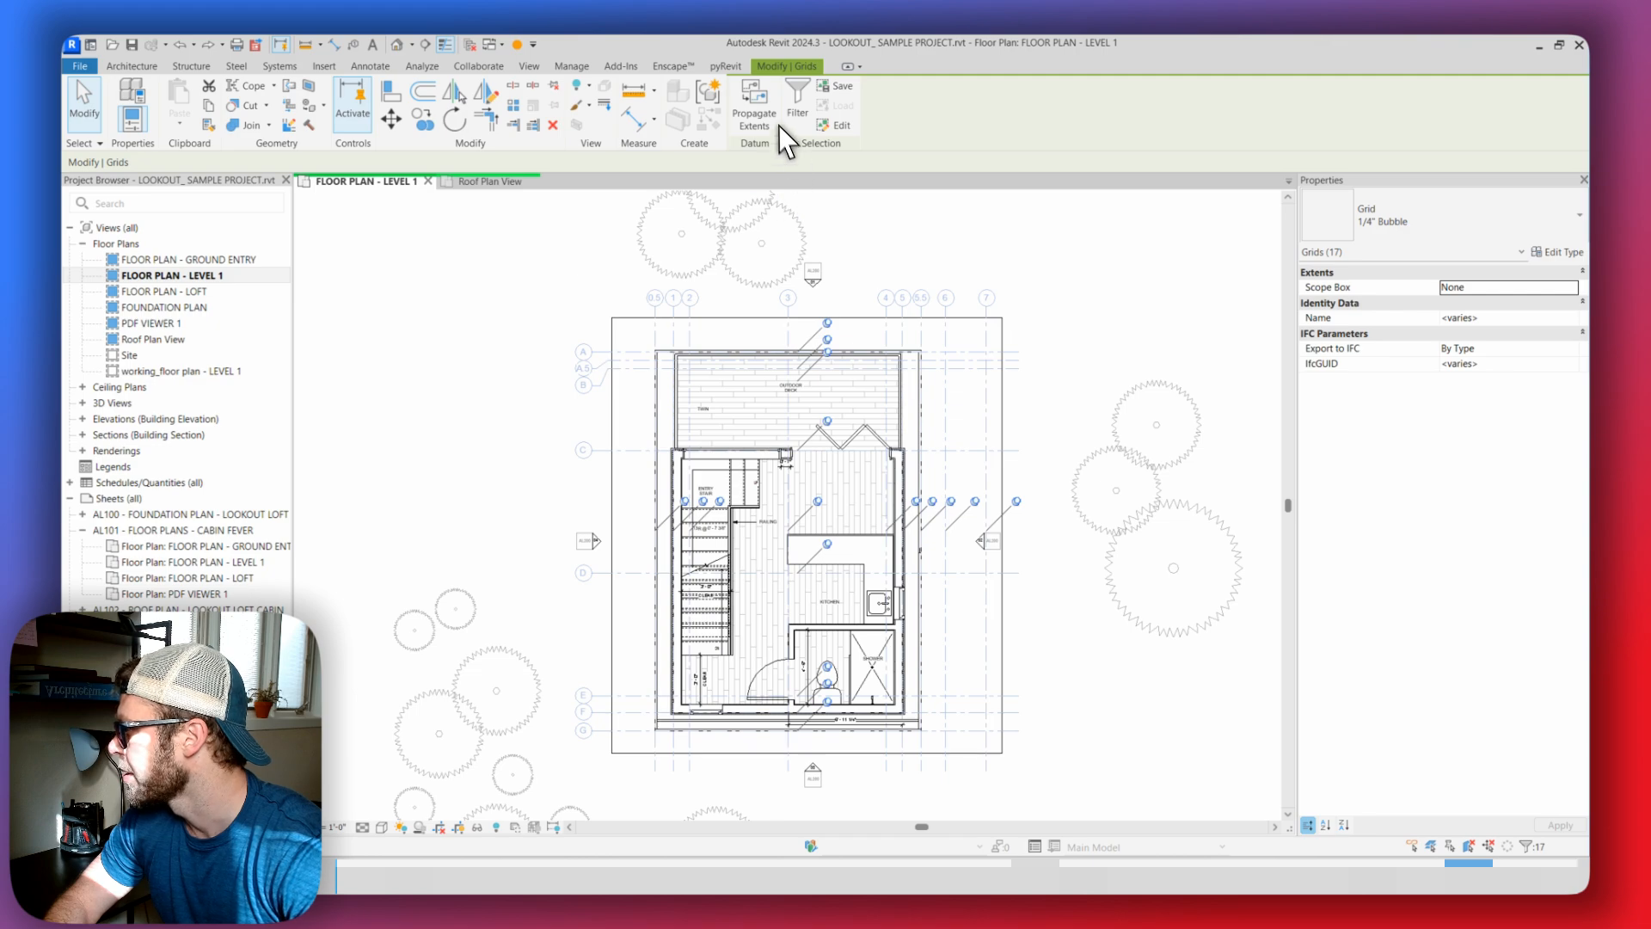
{"action": "left_click", "coordinate": [753, 112]}
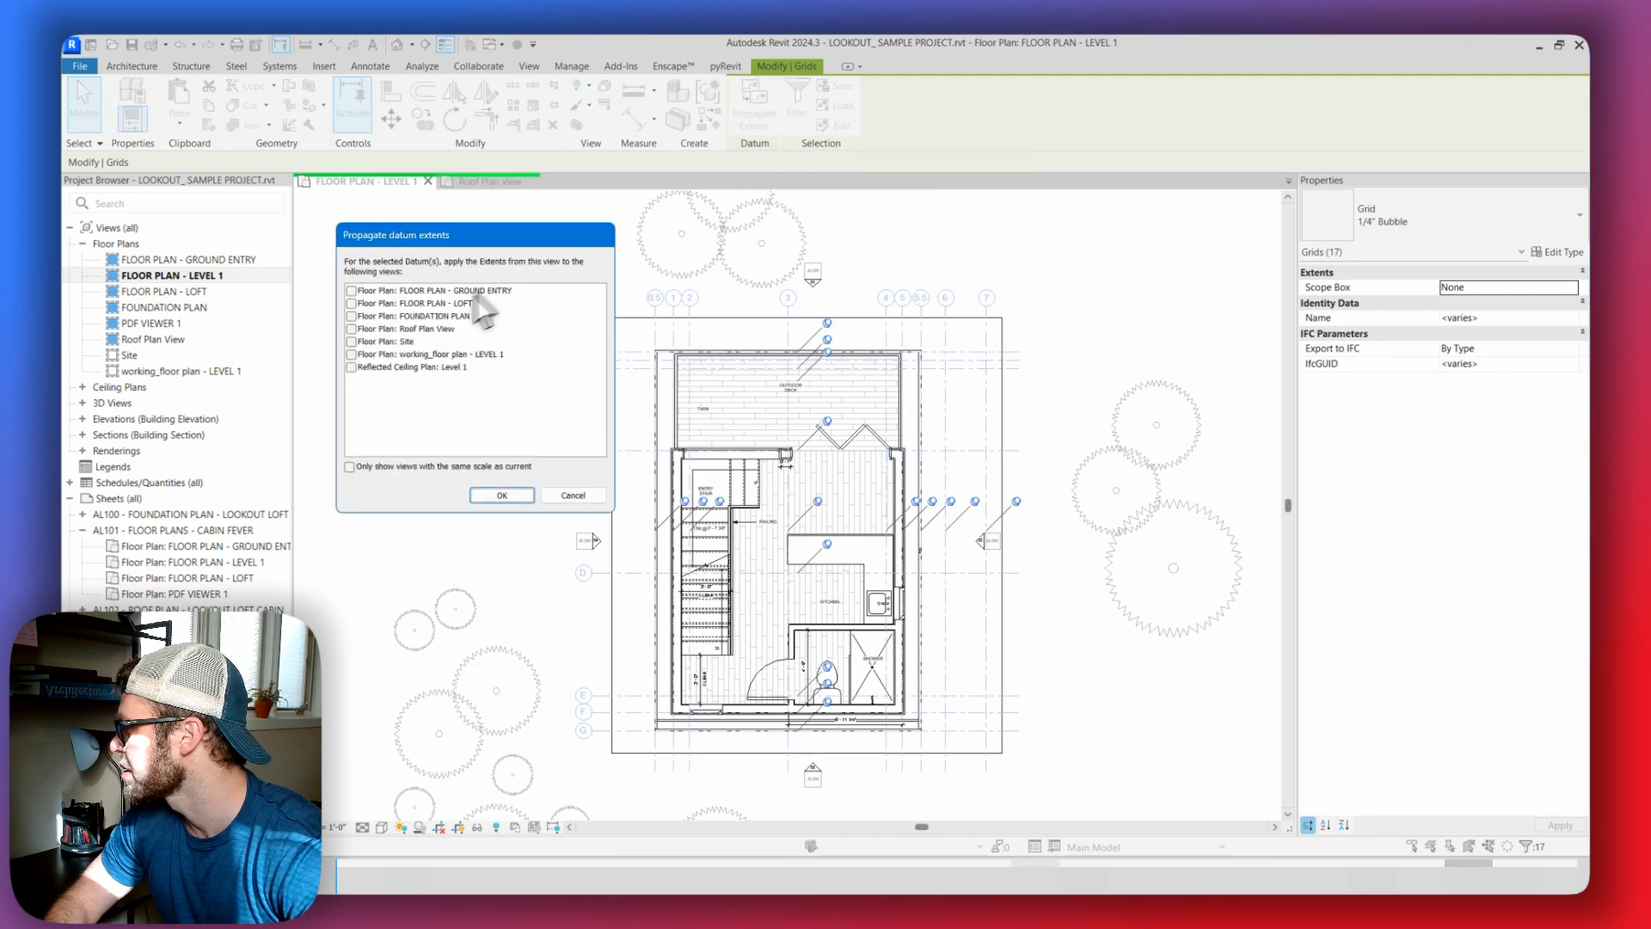
{"action": "left_click", "coordinate": [572, 496]}
{"action": "left_click", "coordinate": [494, 182]}
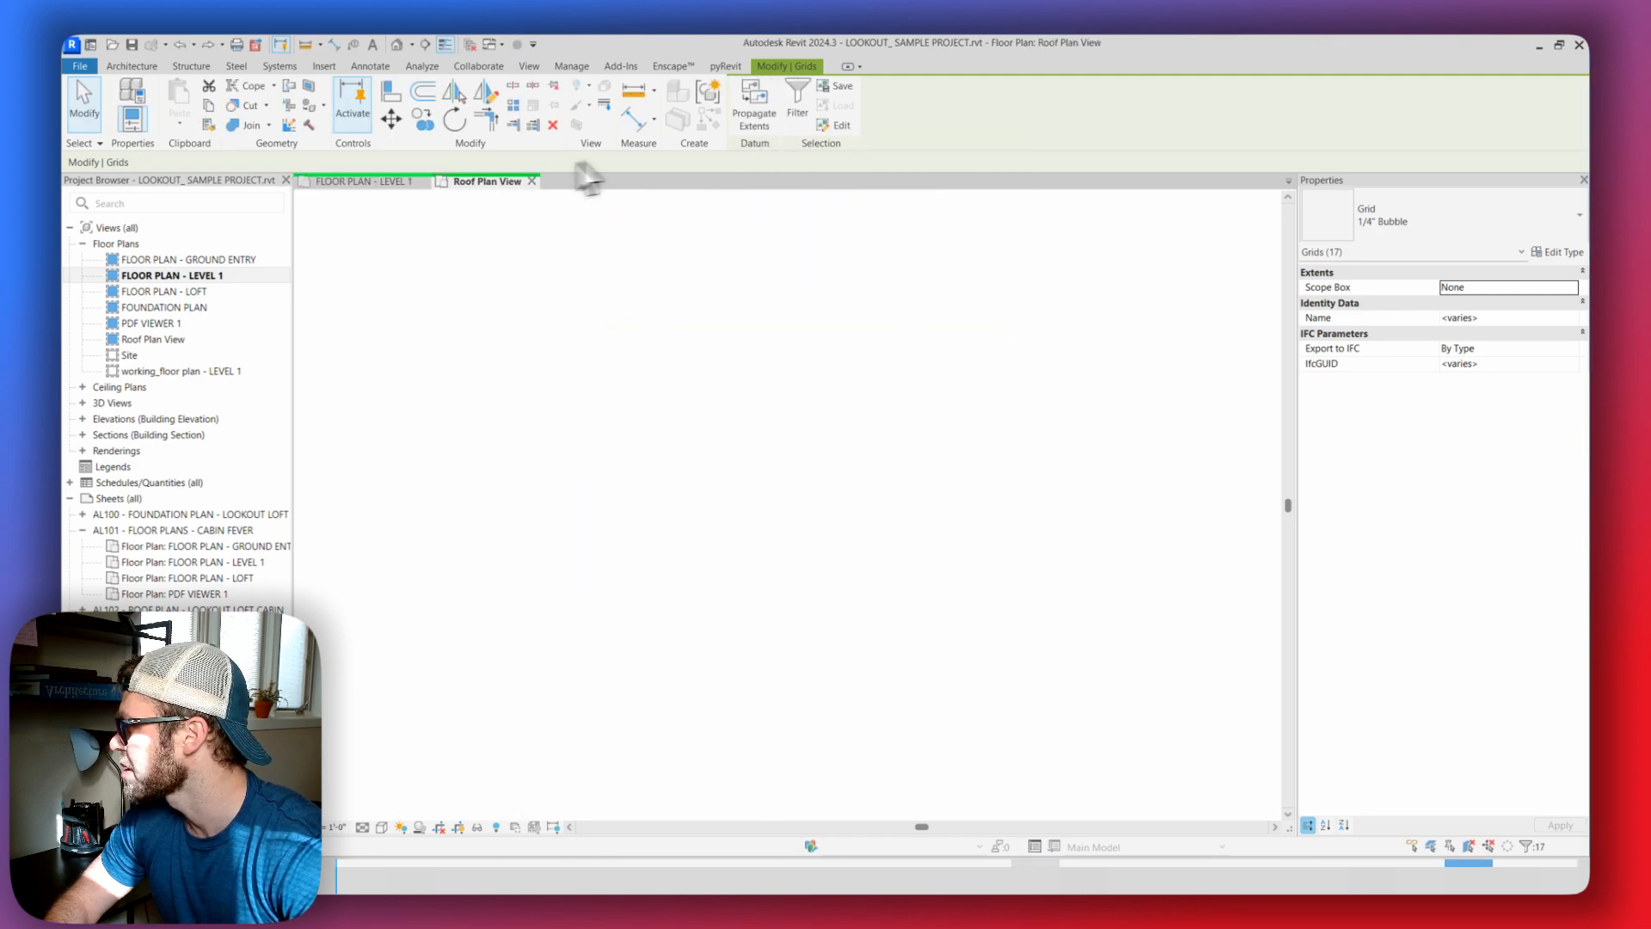
{"action": "left_click", "coordinate": [755, 116]}
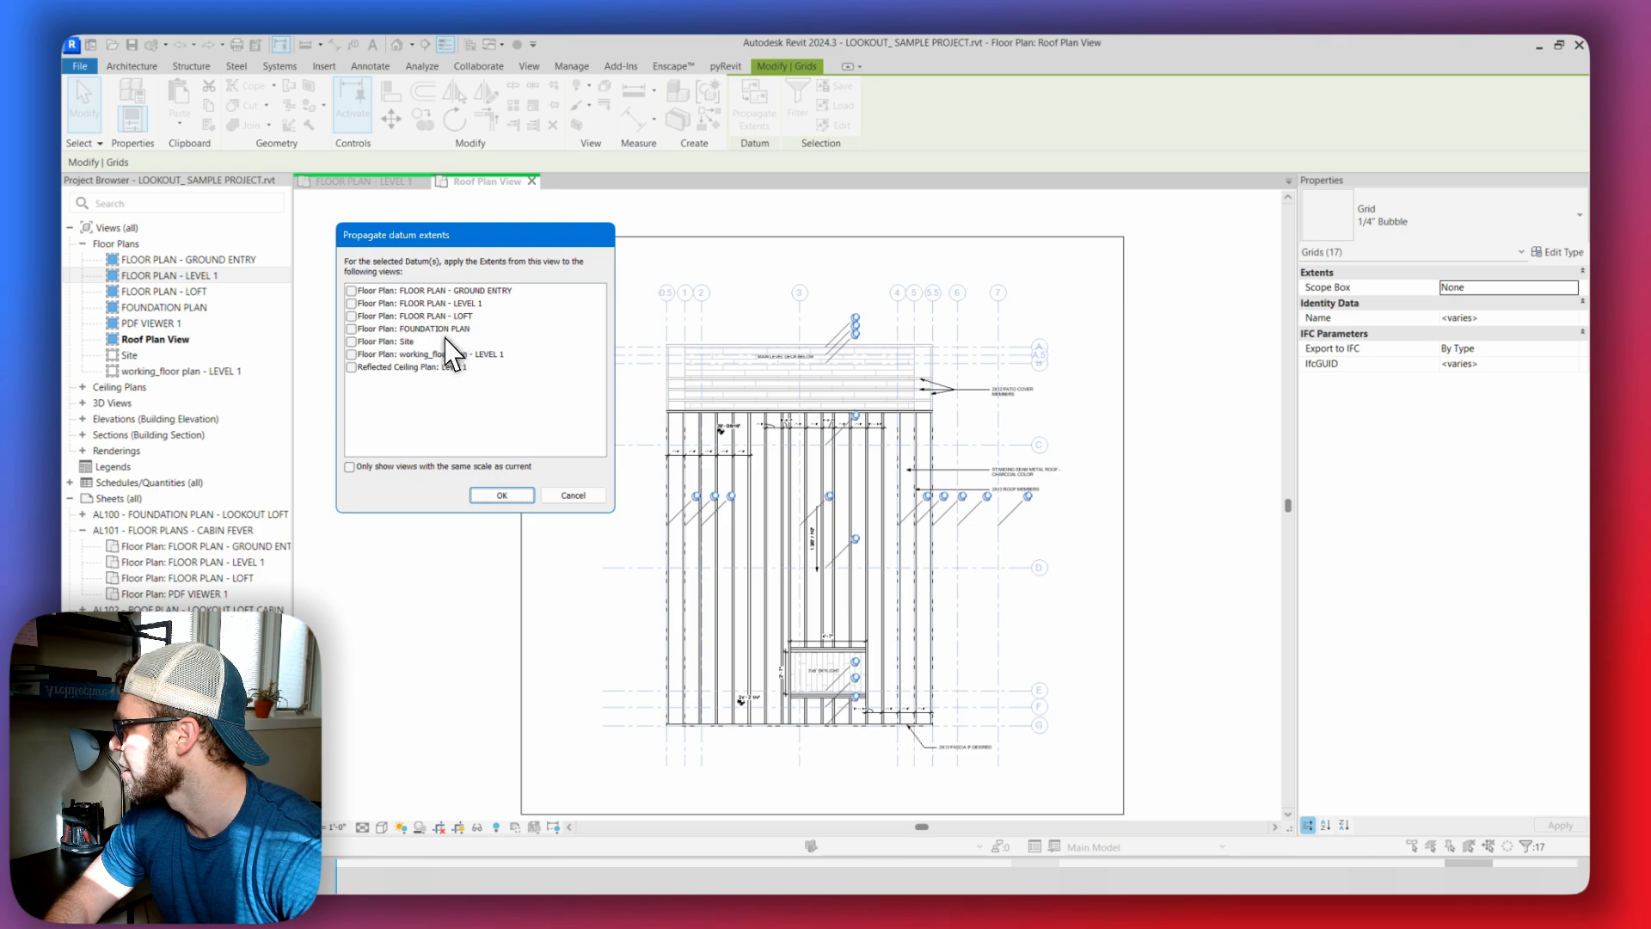
{"action": "left_click", "coordinate": [572, 496]}
Propagate the selected grids' extents from the Level 1 floor plan to the Roof Plan View, and inspect the roof plan's grid bubbles
{"action": "left_click", "coordinate": [402, 182]}
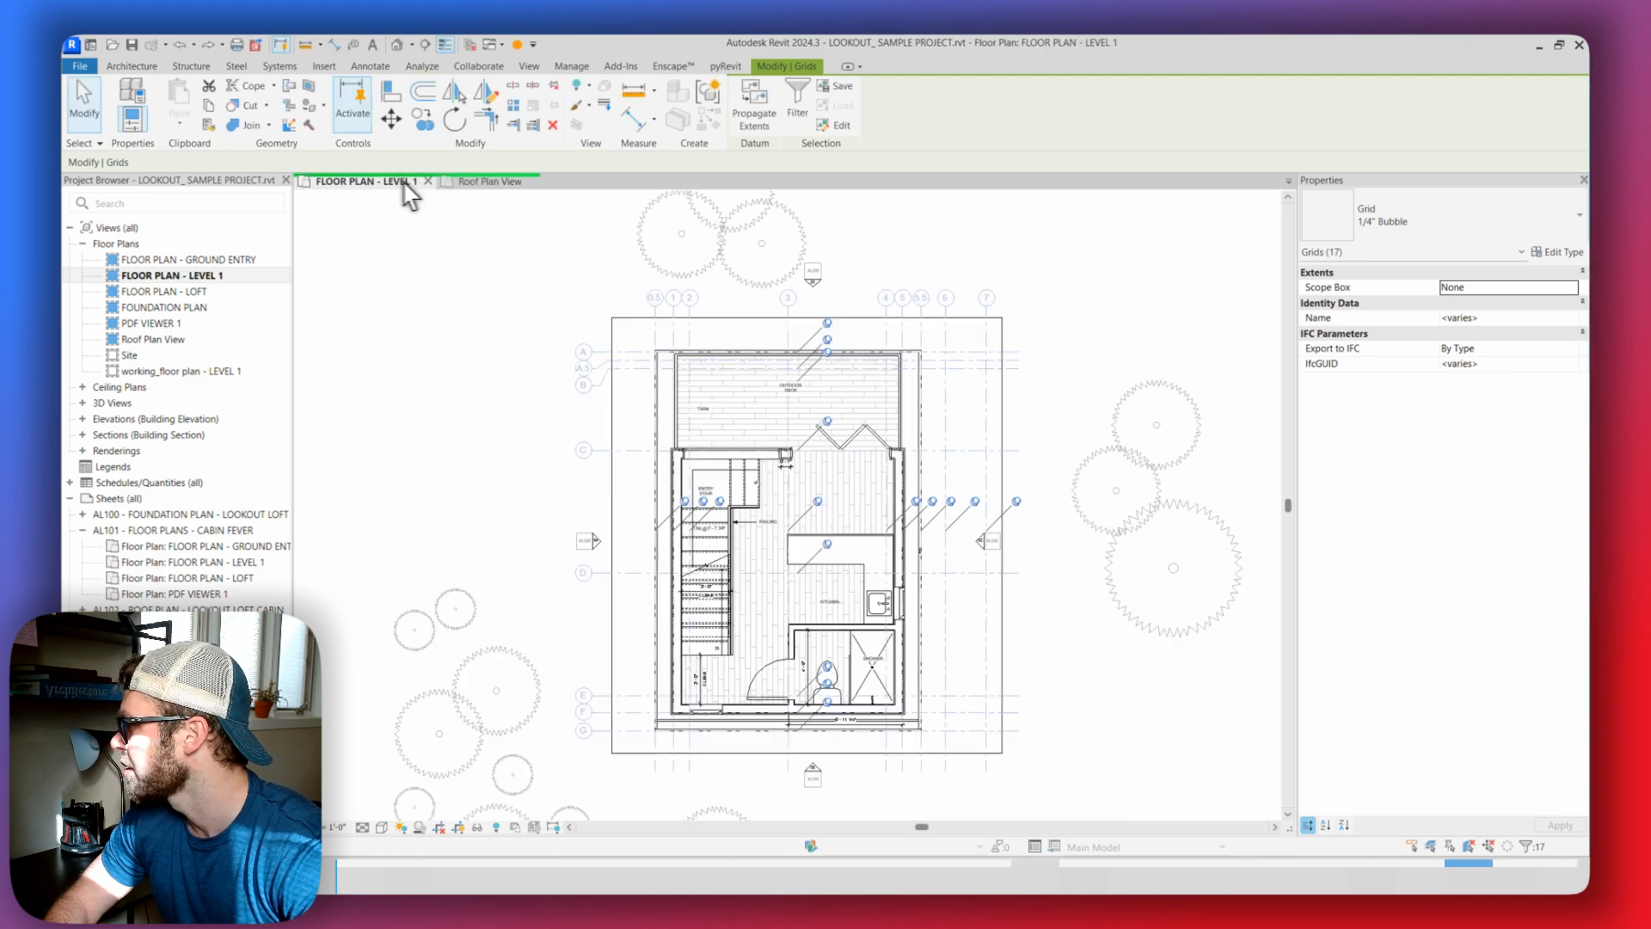
{"action": "left_click", "coordinate": [751, 118]}
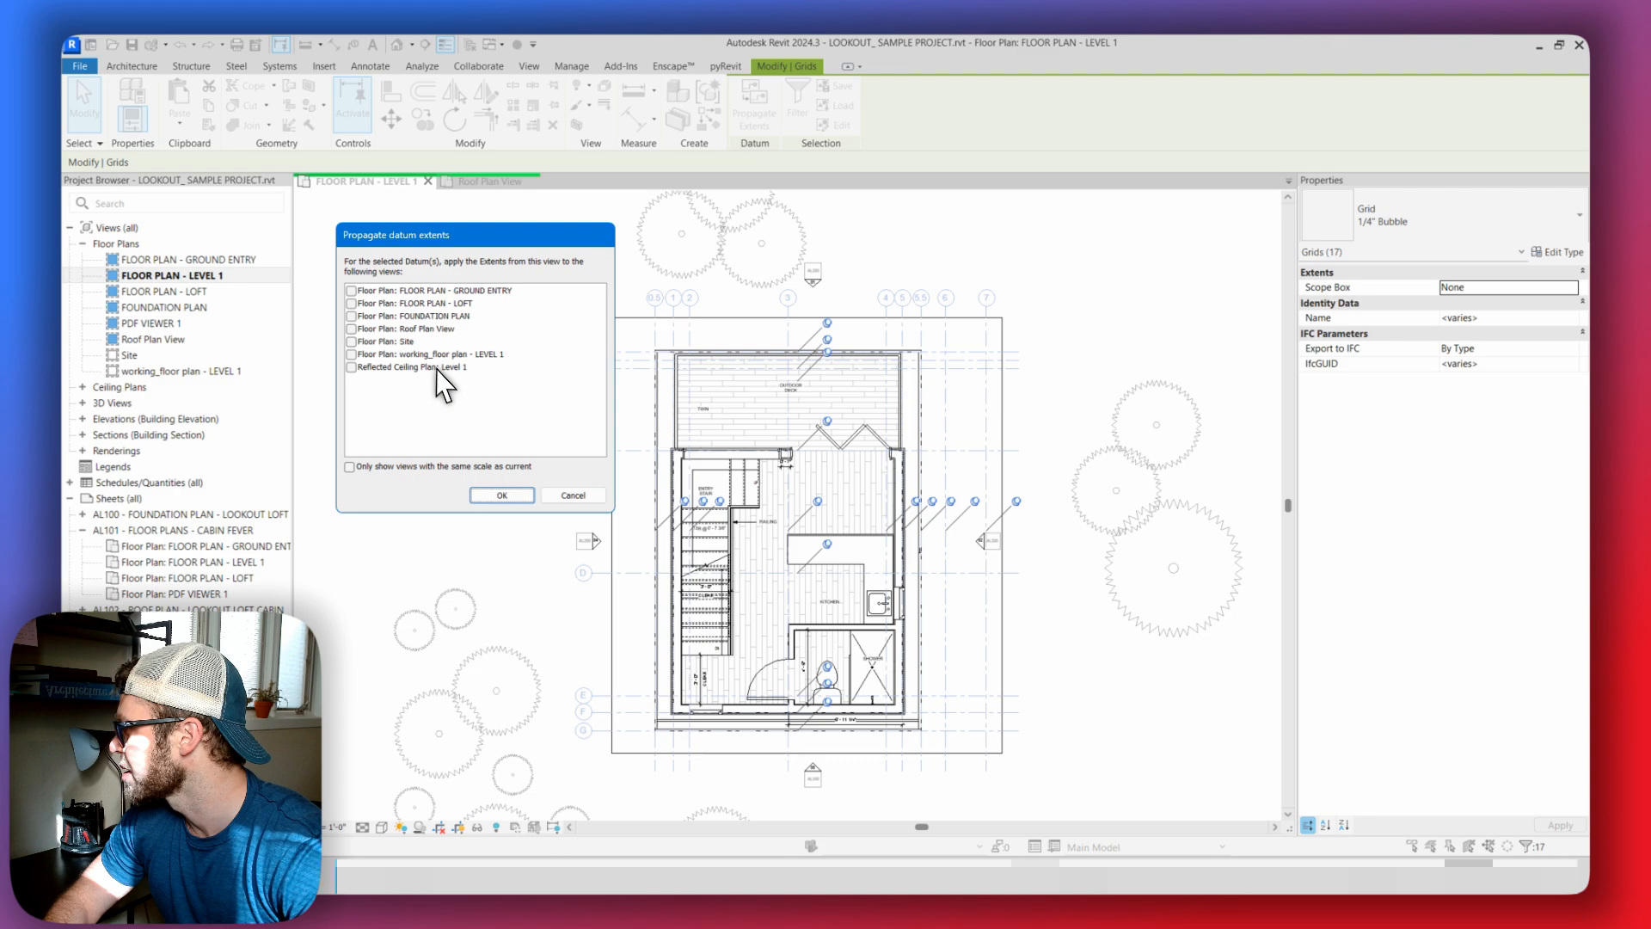
{"action": "left_click", "coordinate": [353, 329]}
{"action": "left_click", "coordinate": [501, 495]}
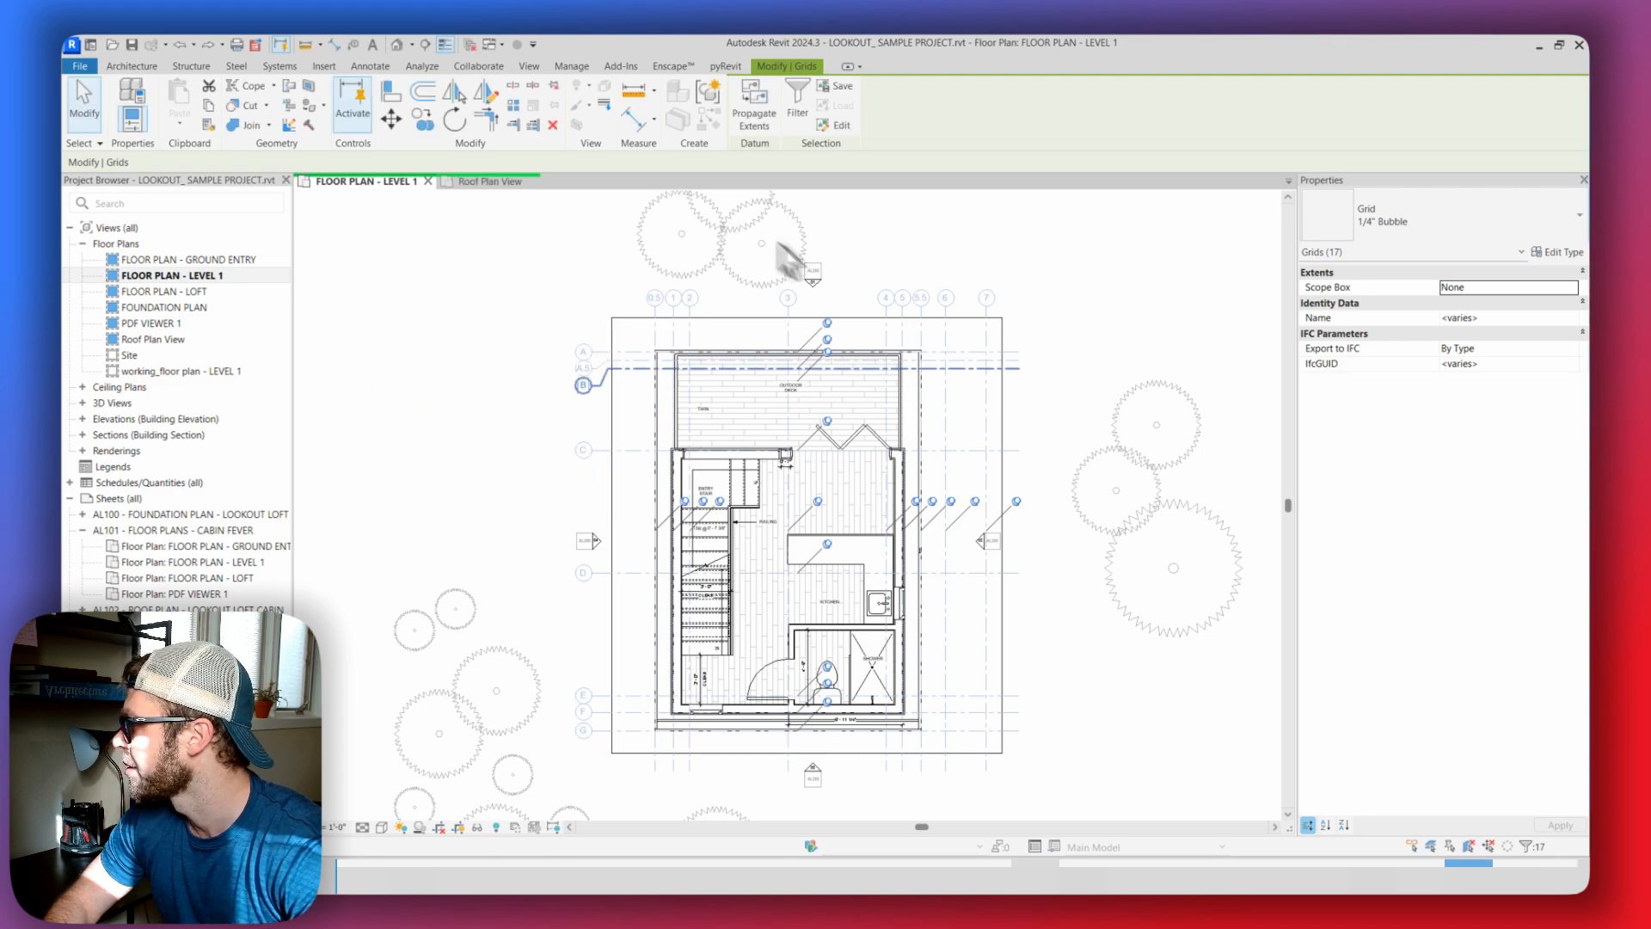
{"action": "left_click", "coordinate": [489, 183]}
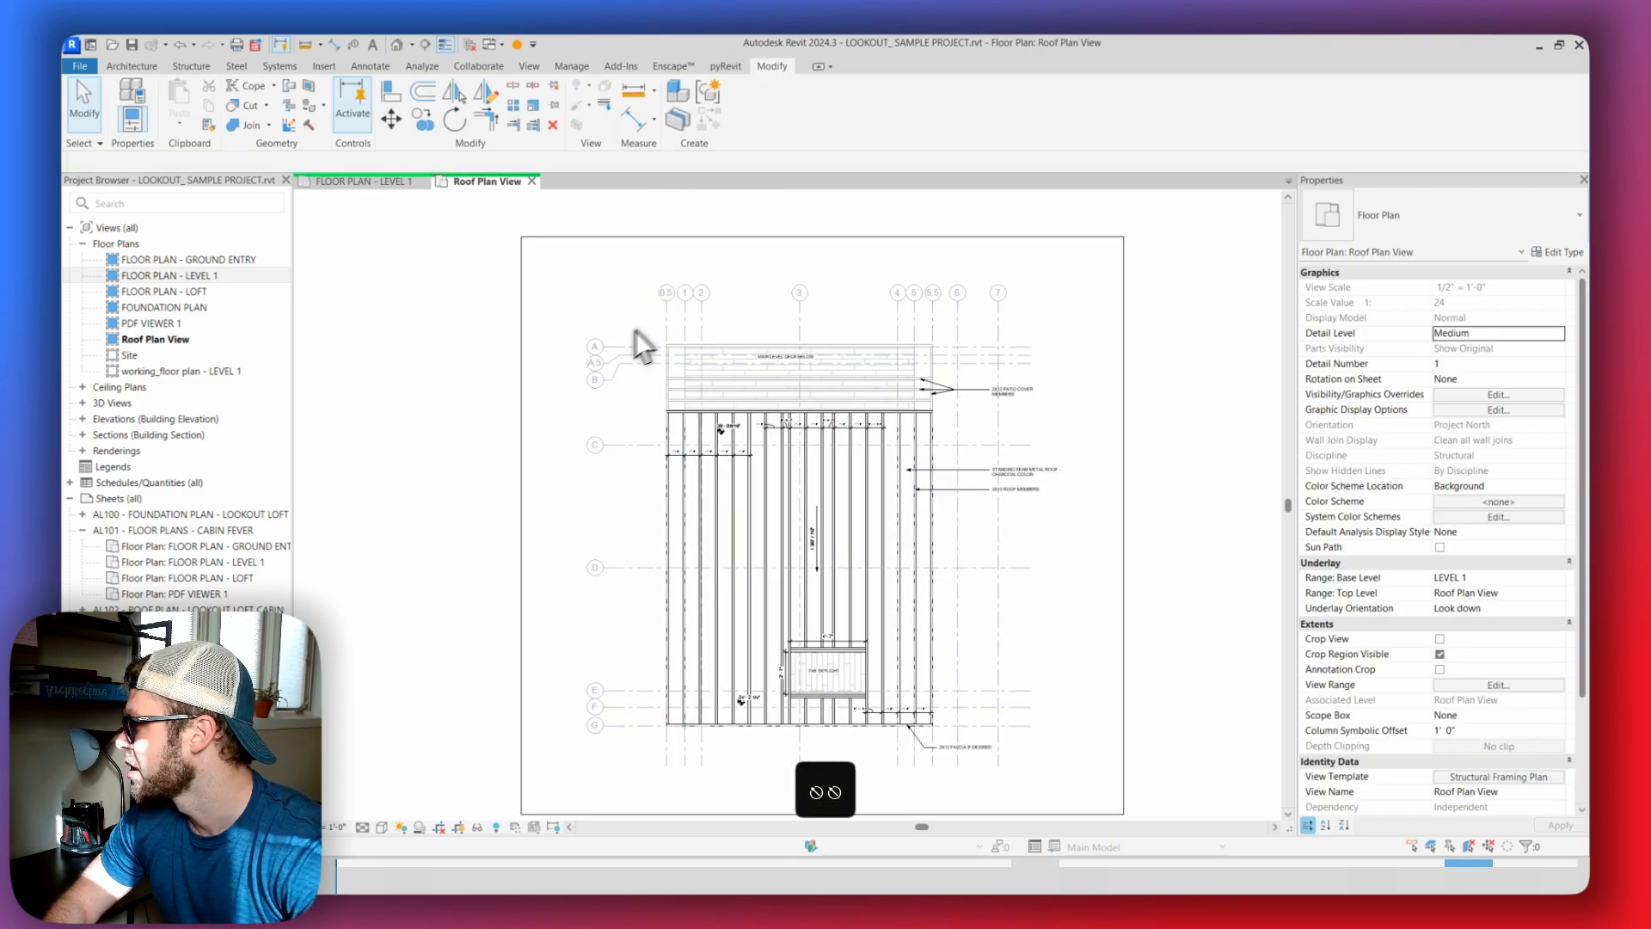
{"action": "scroll", "coordinate": [636, 336], "scroll_direction": "up", "scroll_amount": 3}
{"action": "scroll", "coordinate": [811, 413], "scroll_direction": "down", "scroll_amount": 1}
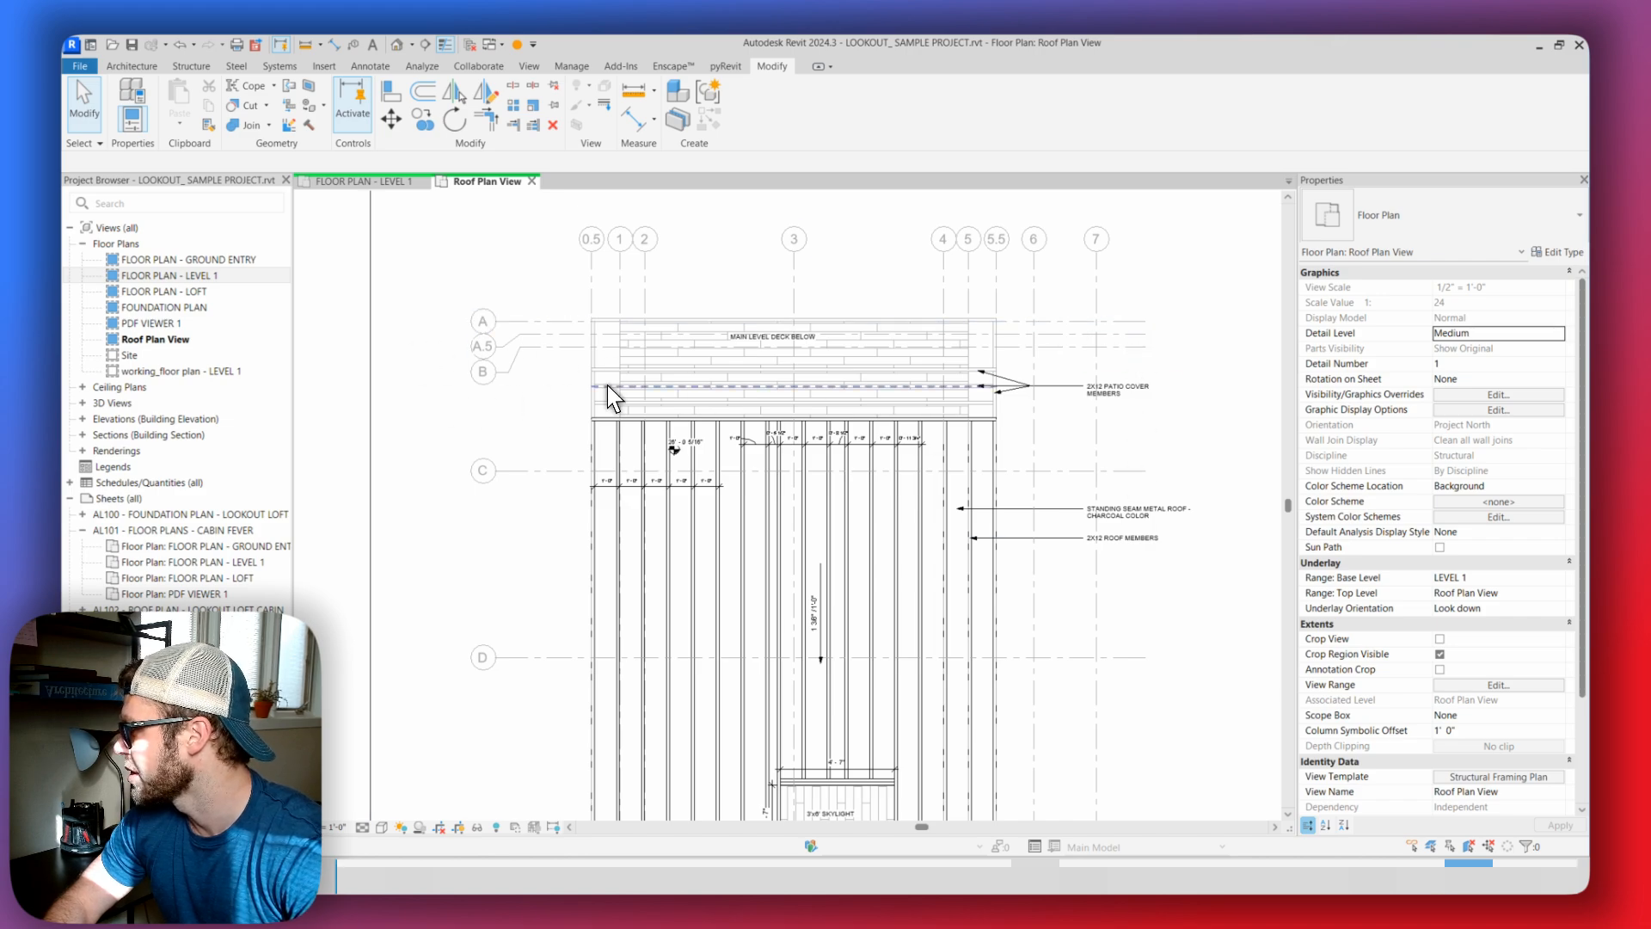
{"action": "scroll", "coordinate": [608, 385], "scroll_direction": "down", "scroll_amount": 2}
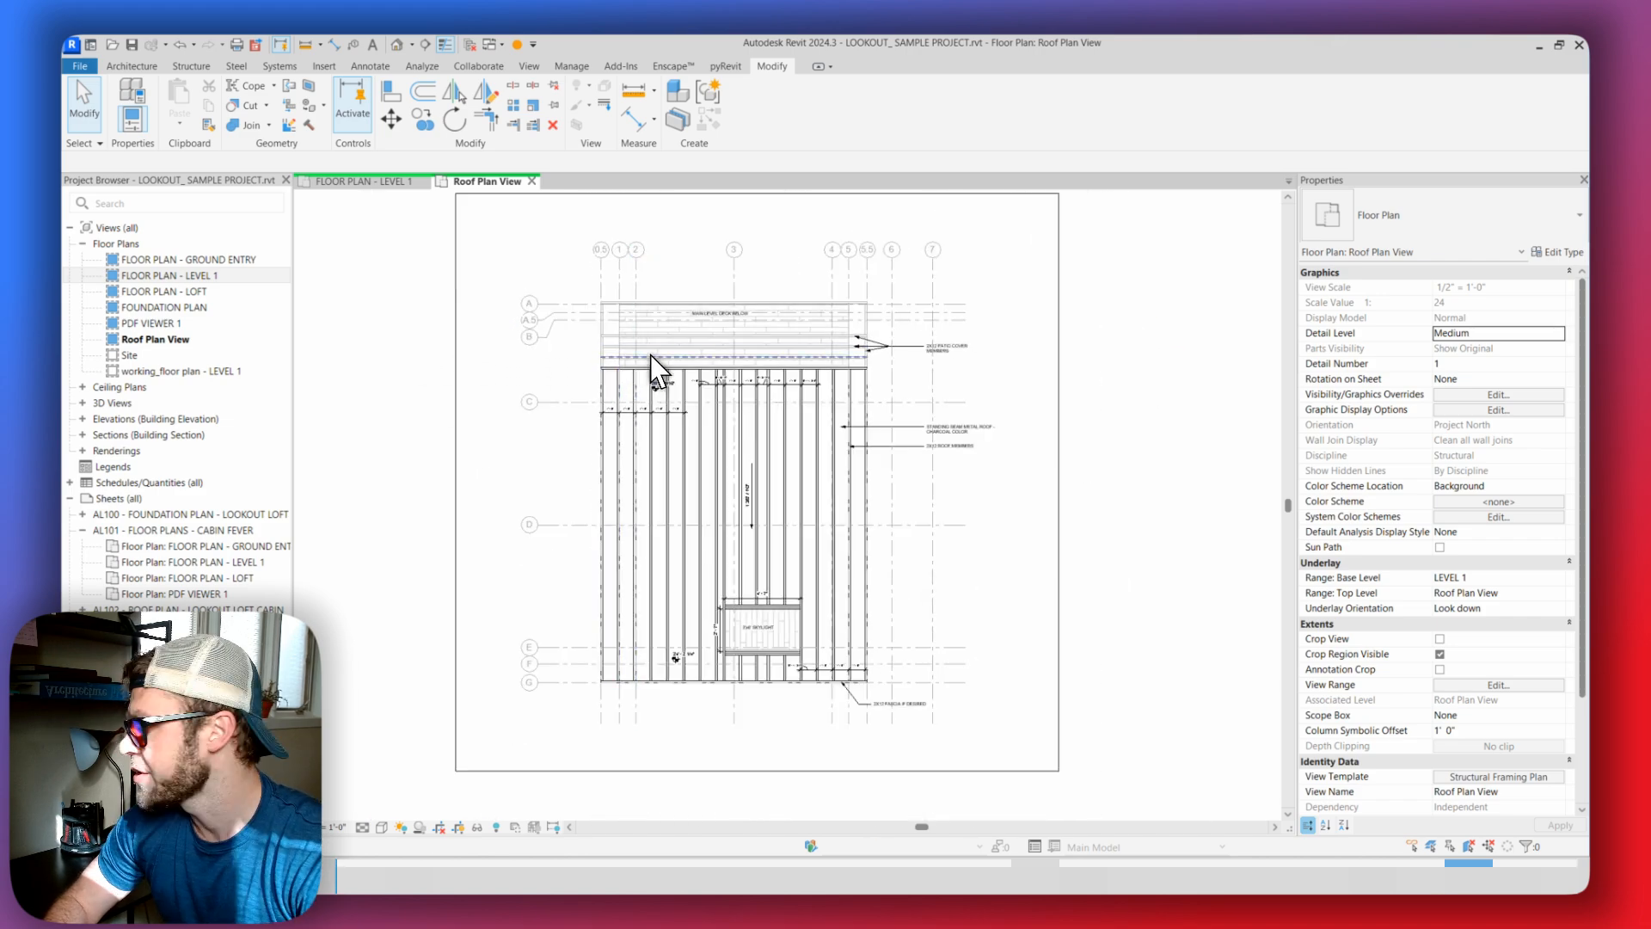
{"action": "middle_click_drag", "start_coordinate": [697, 332], "coordinate": [698, 356]}
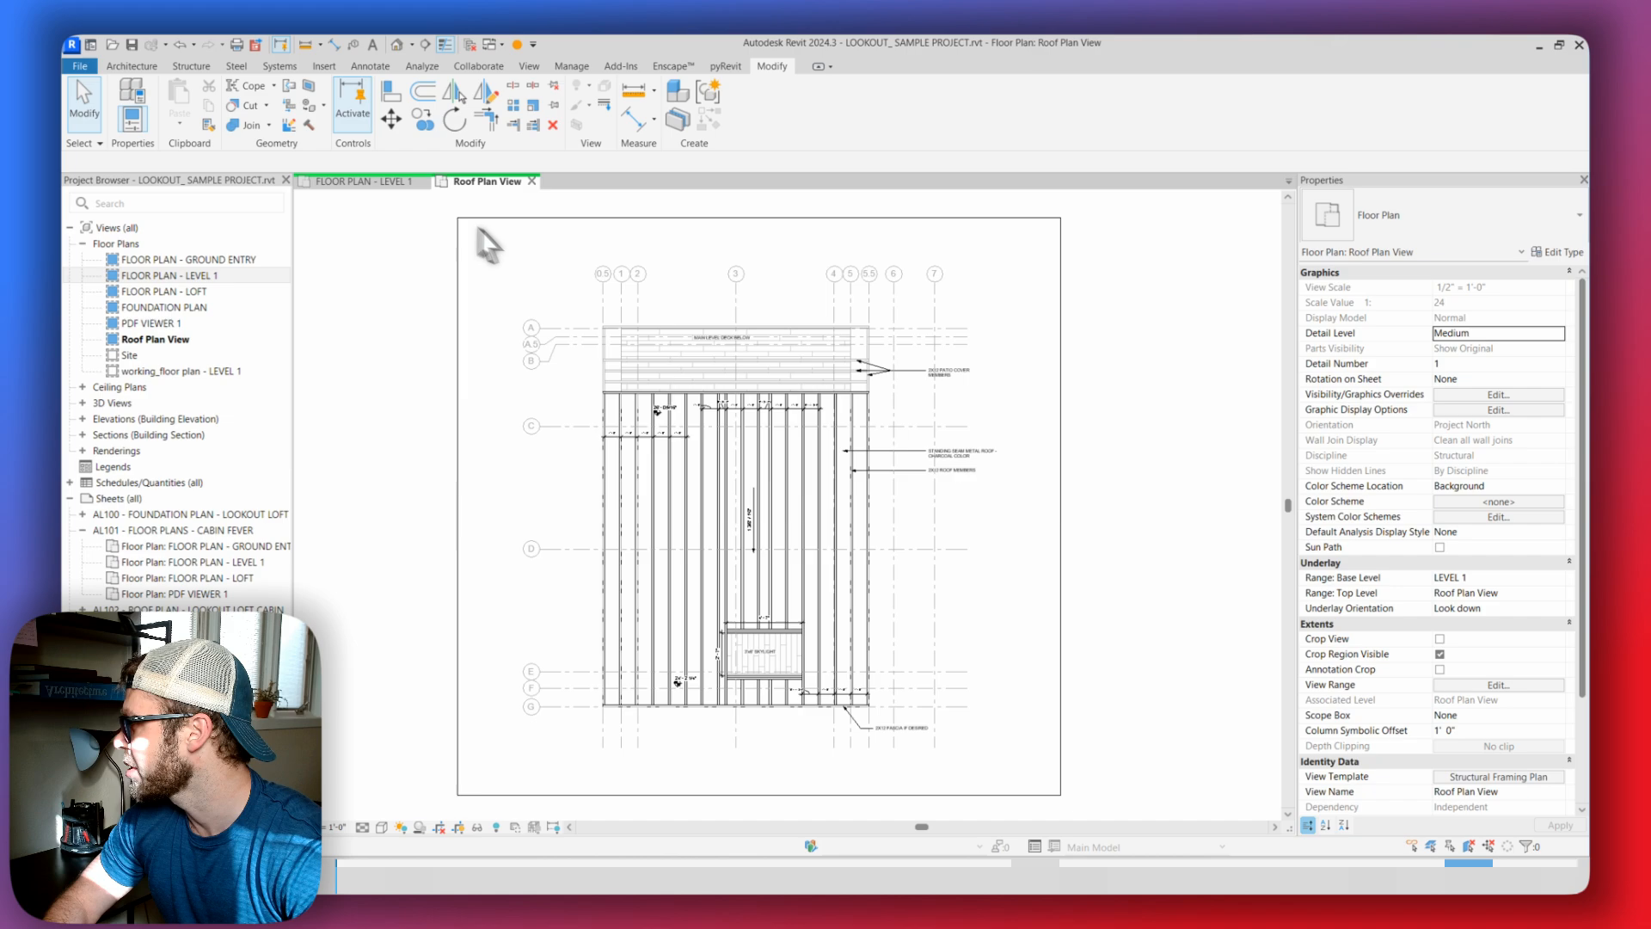
Select all Level 1 grid instances again, review the available Propagate Extents target views without applying, and clear the selection
{"action": "left_click", "coordinate": [366, 182]}
{"action": "left_click", "coordinate": [655, 331]}
{"action": "key", "text": "s"}
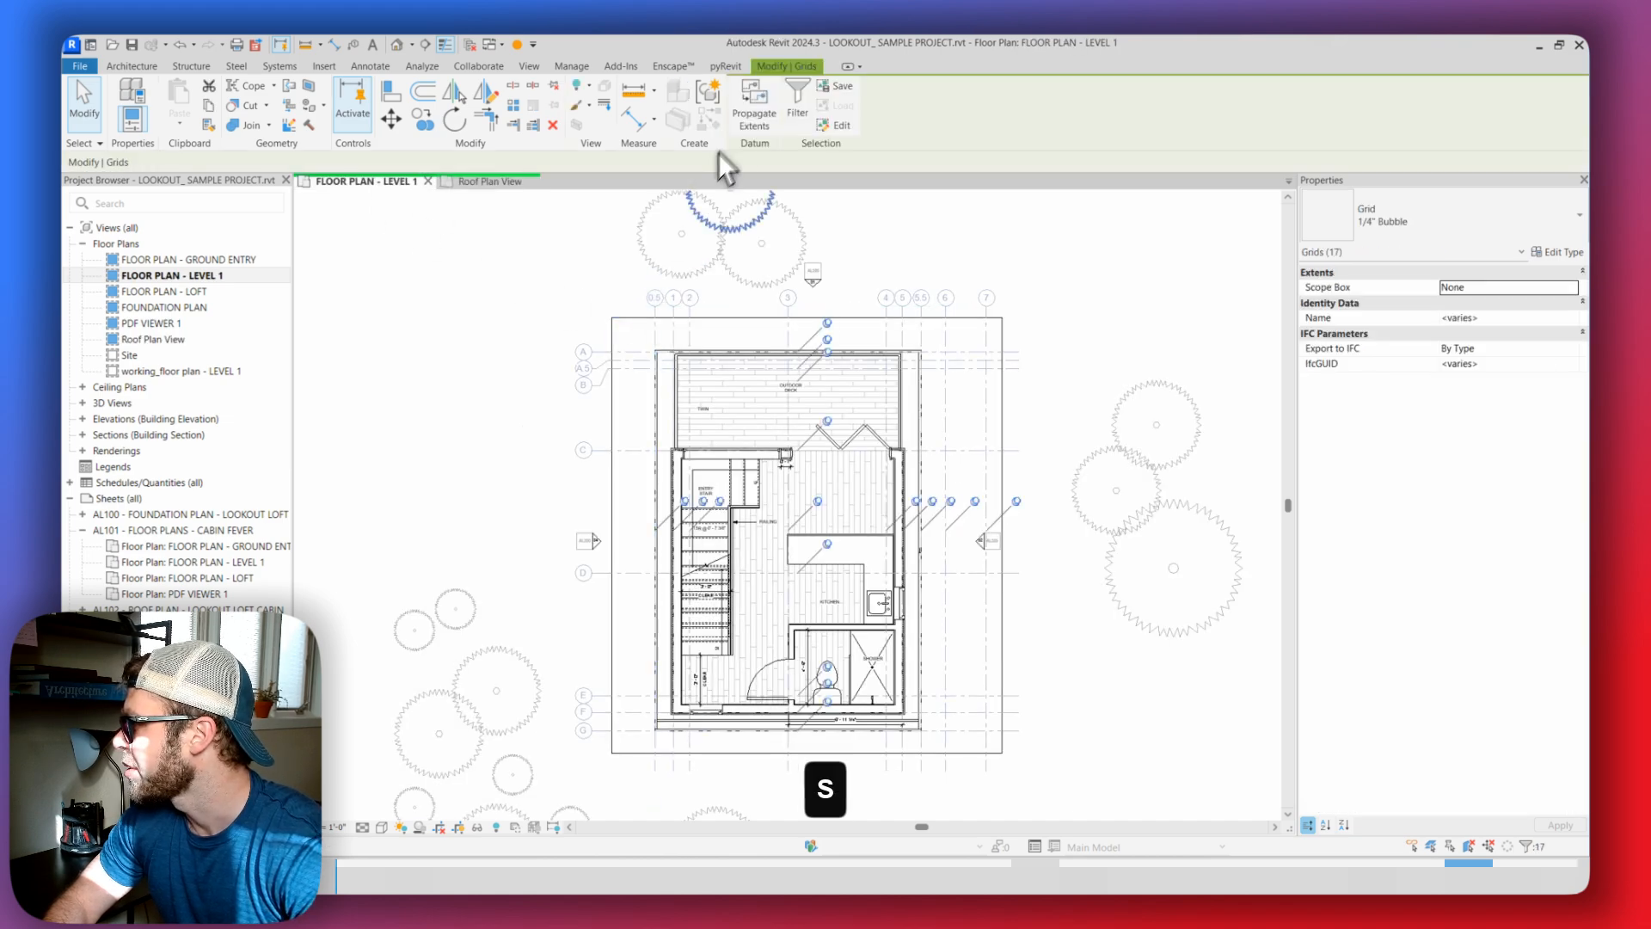
{"action": "key", "text": "a"}
{"action": "left_click", "coordinate": [755, 115]}
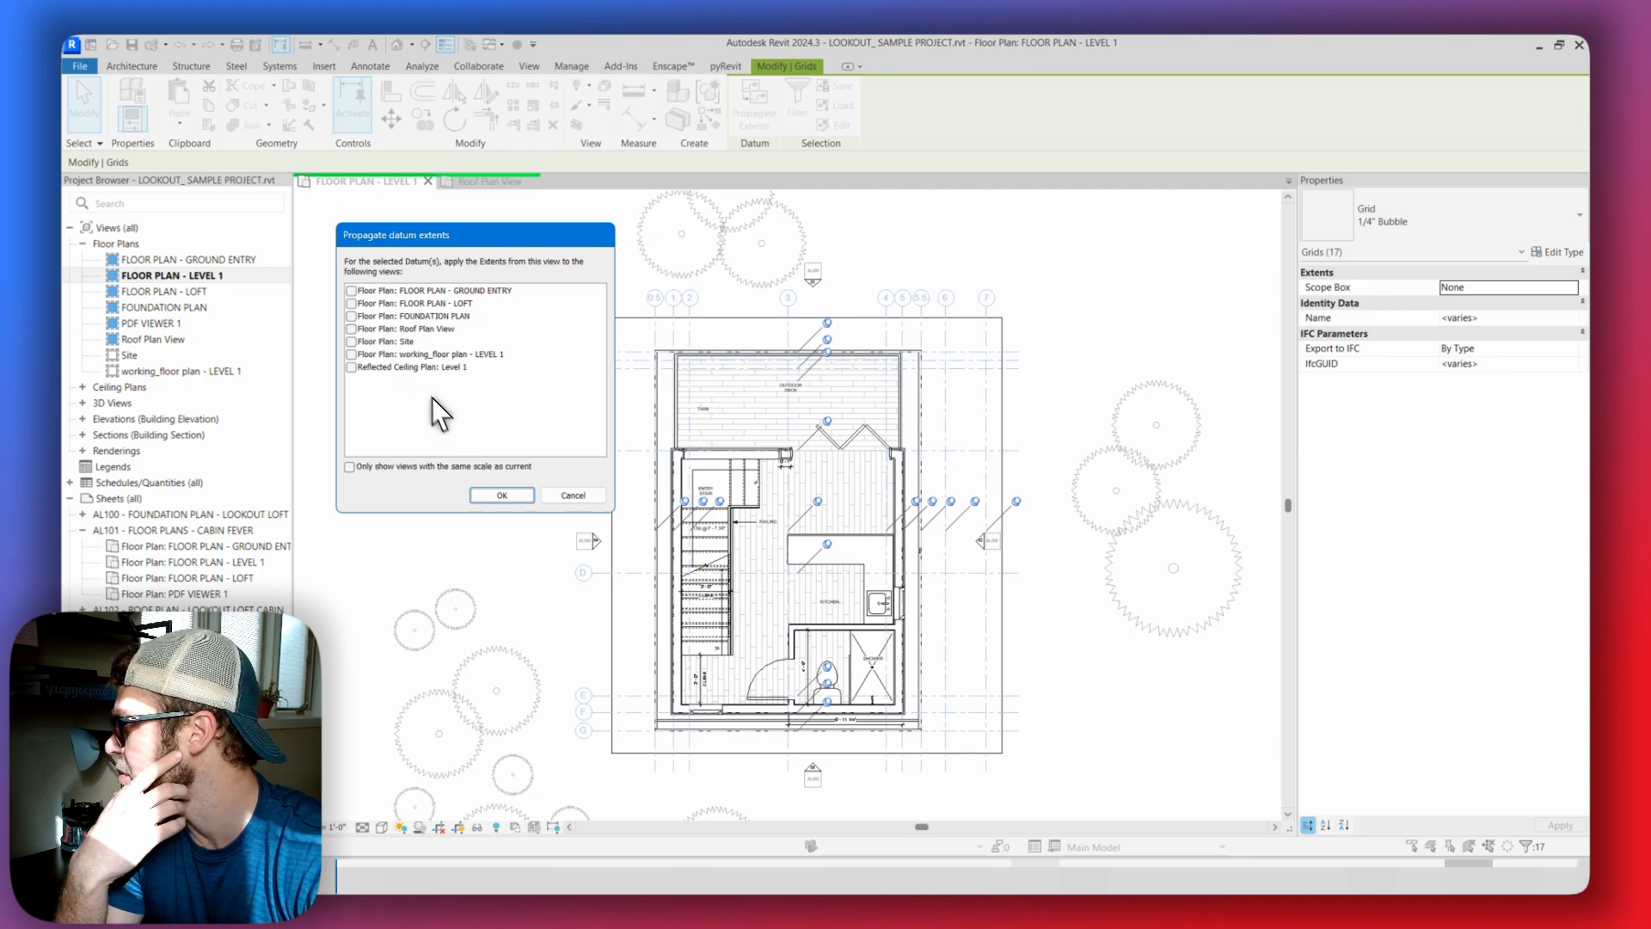
{"action": "left_click", "coordinate": [571, 496]}
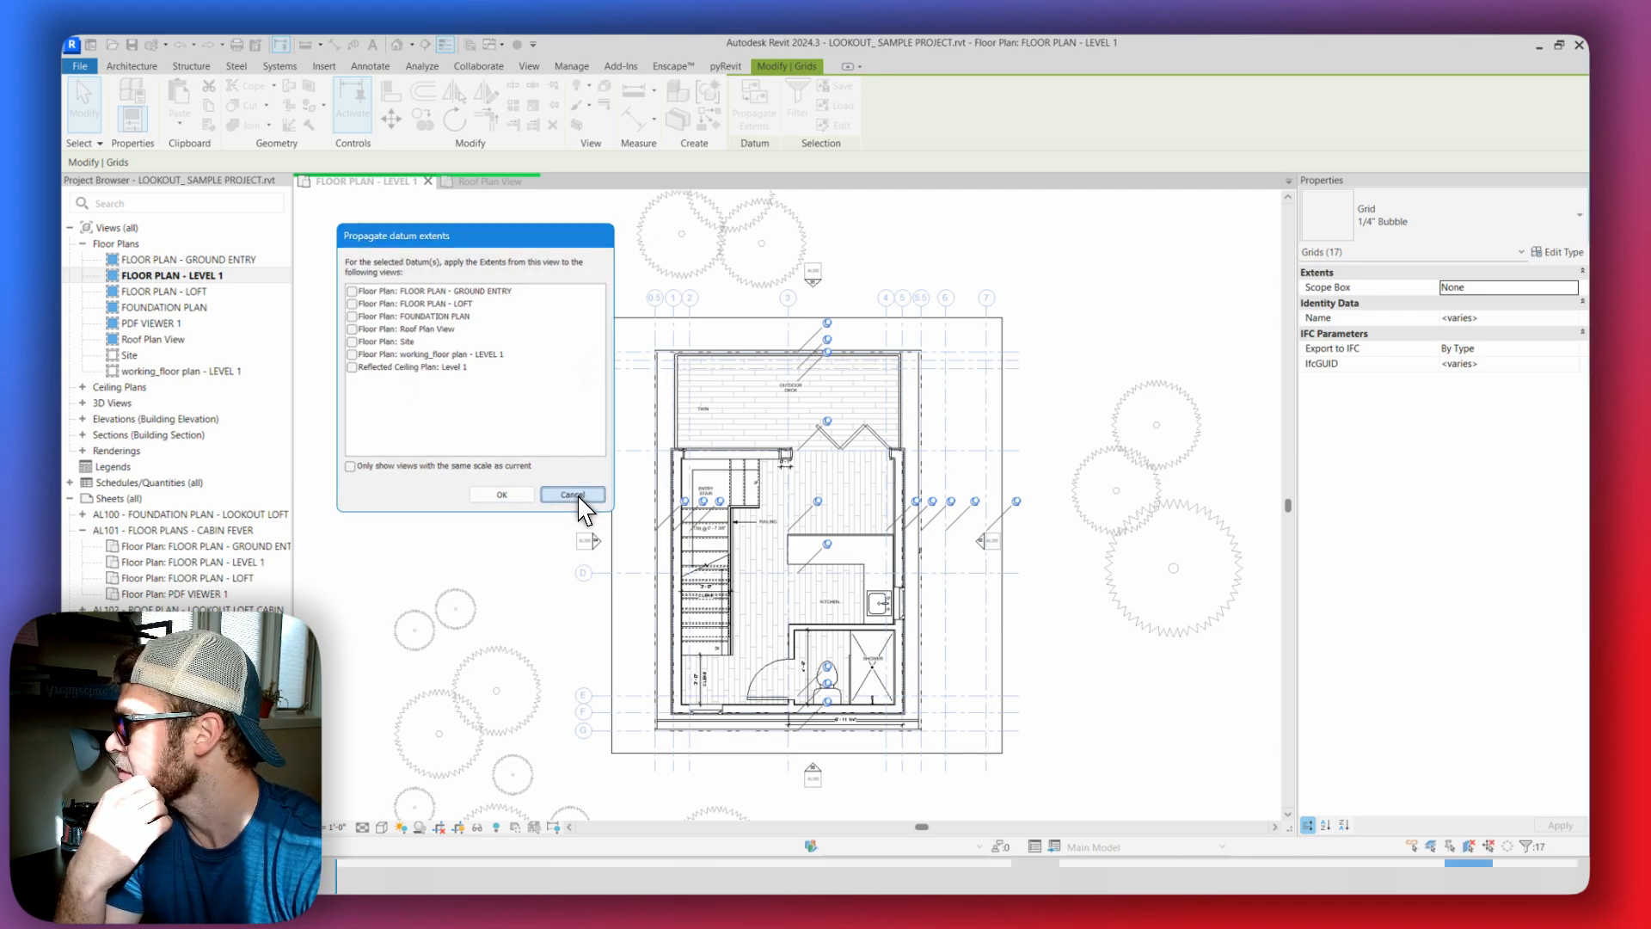
{"action": "left_click", "coordinate": [1082, 325]}
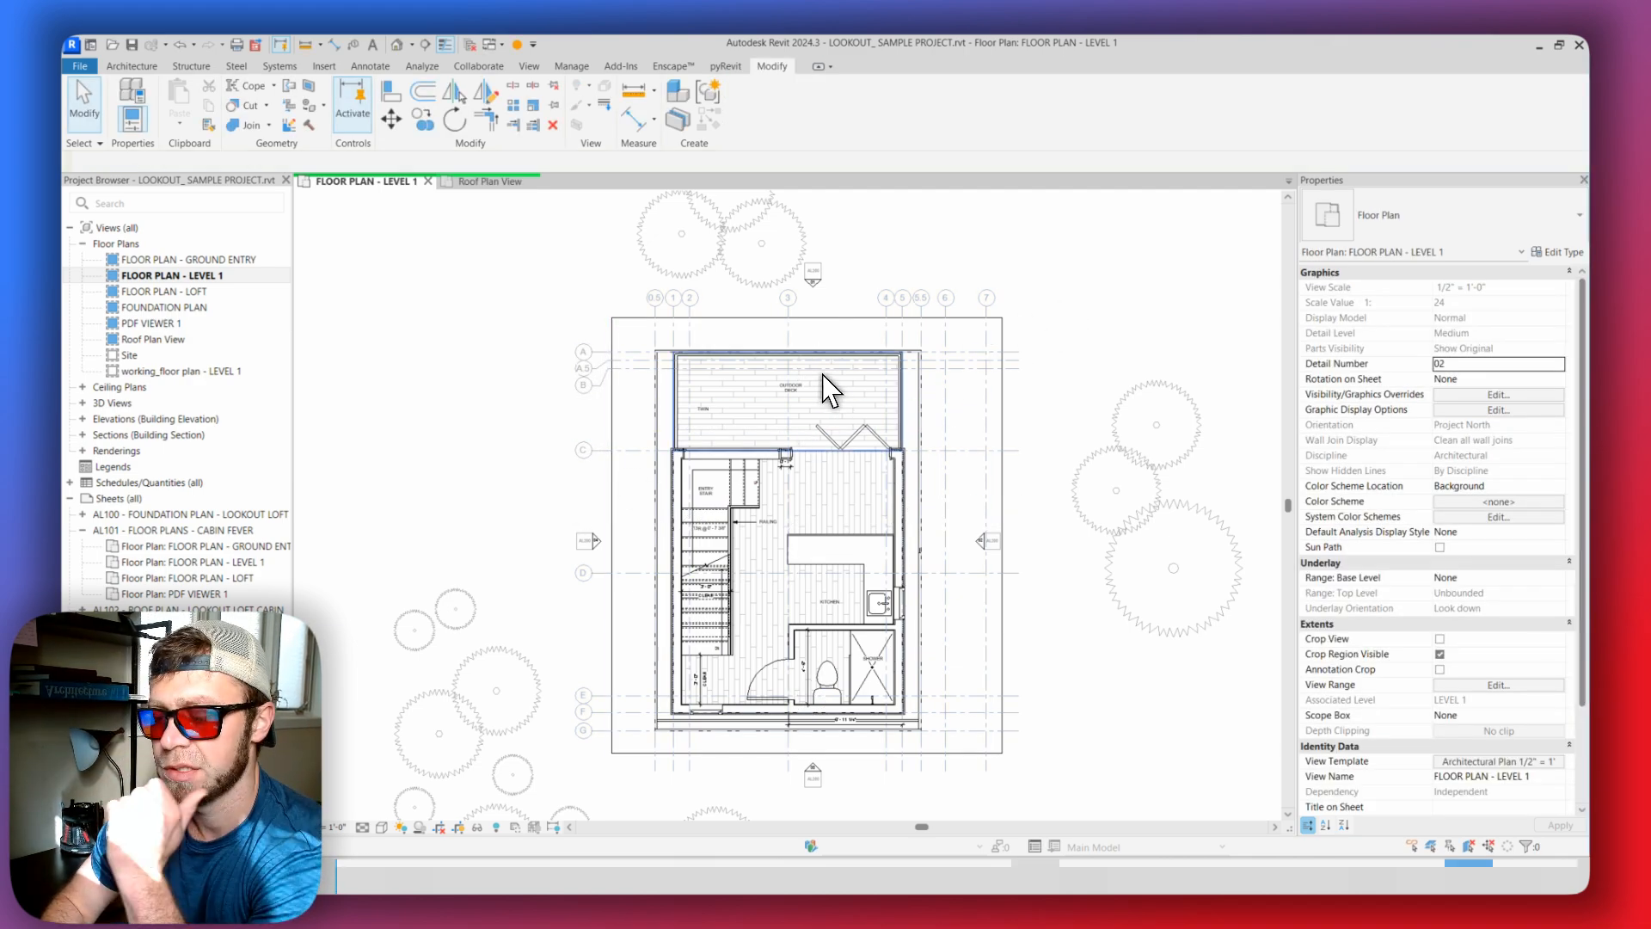